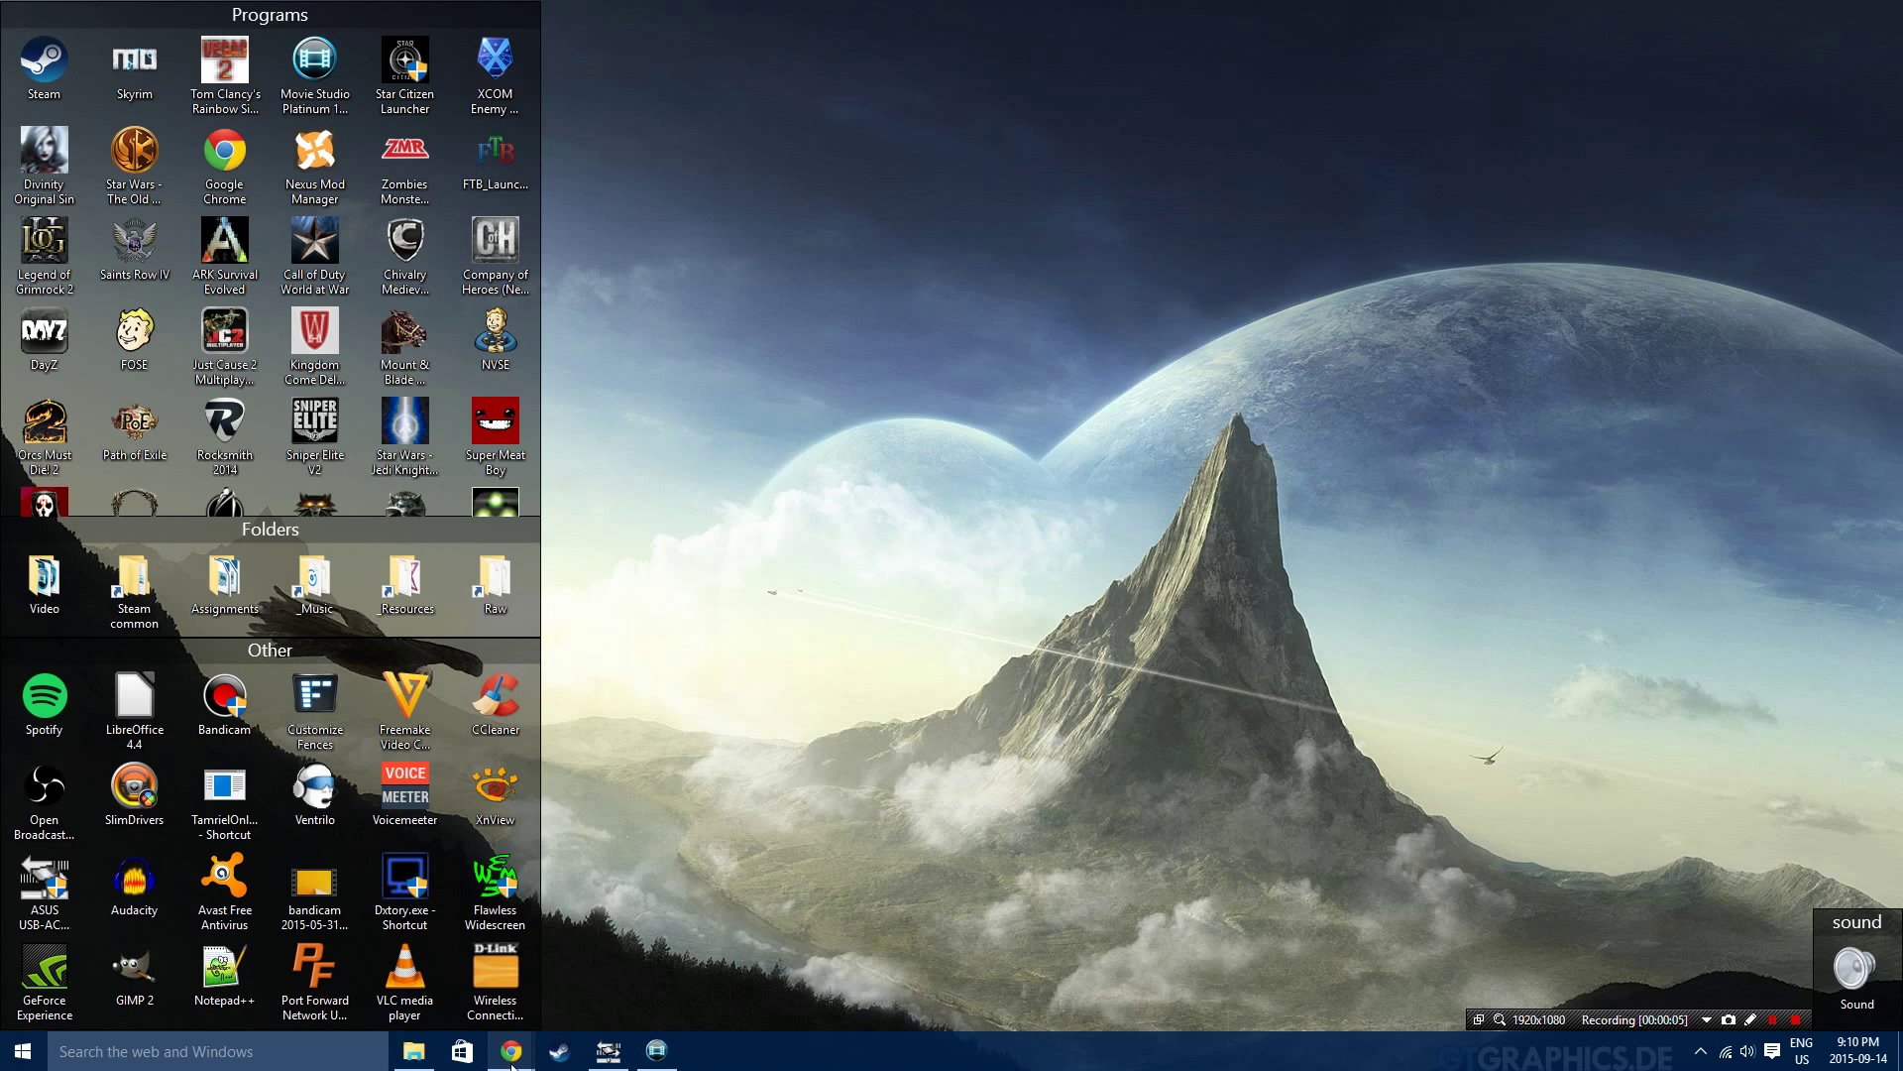
# In Chrome, download the Tamriel Online Client zip from the mod's Files page on Nexus Mods.
pyautogui.moveTo(509, 1053)
pyautogui.click(461, 992)
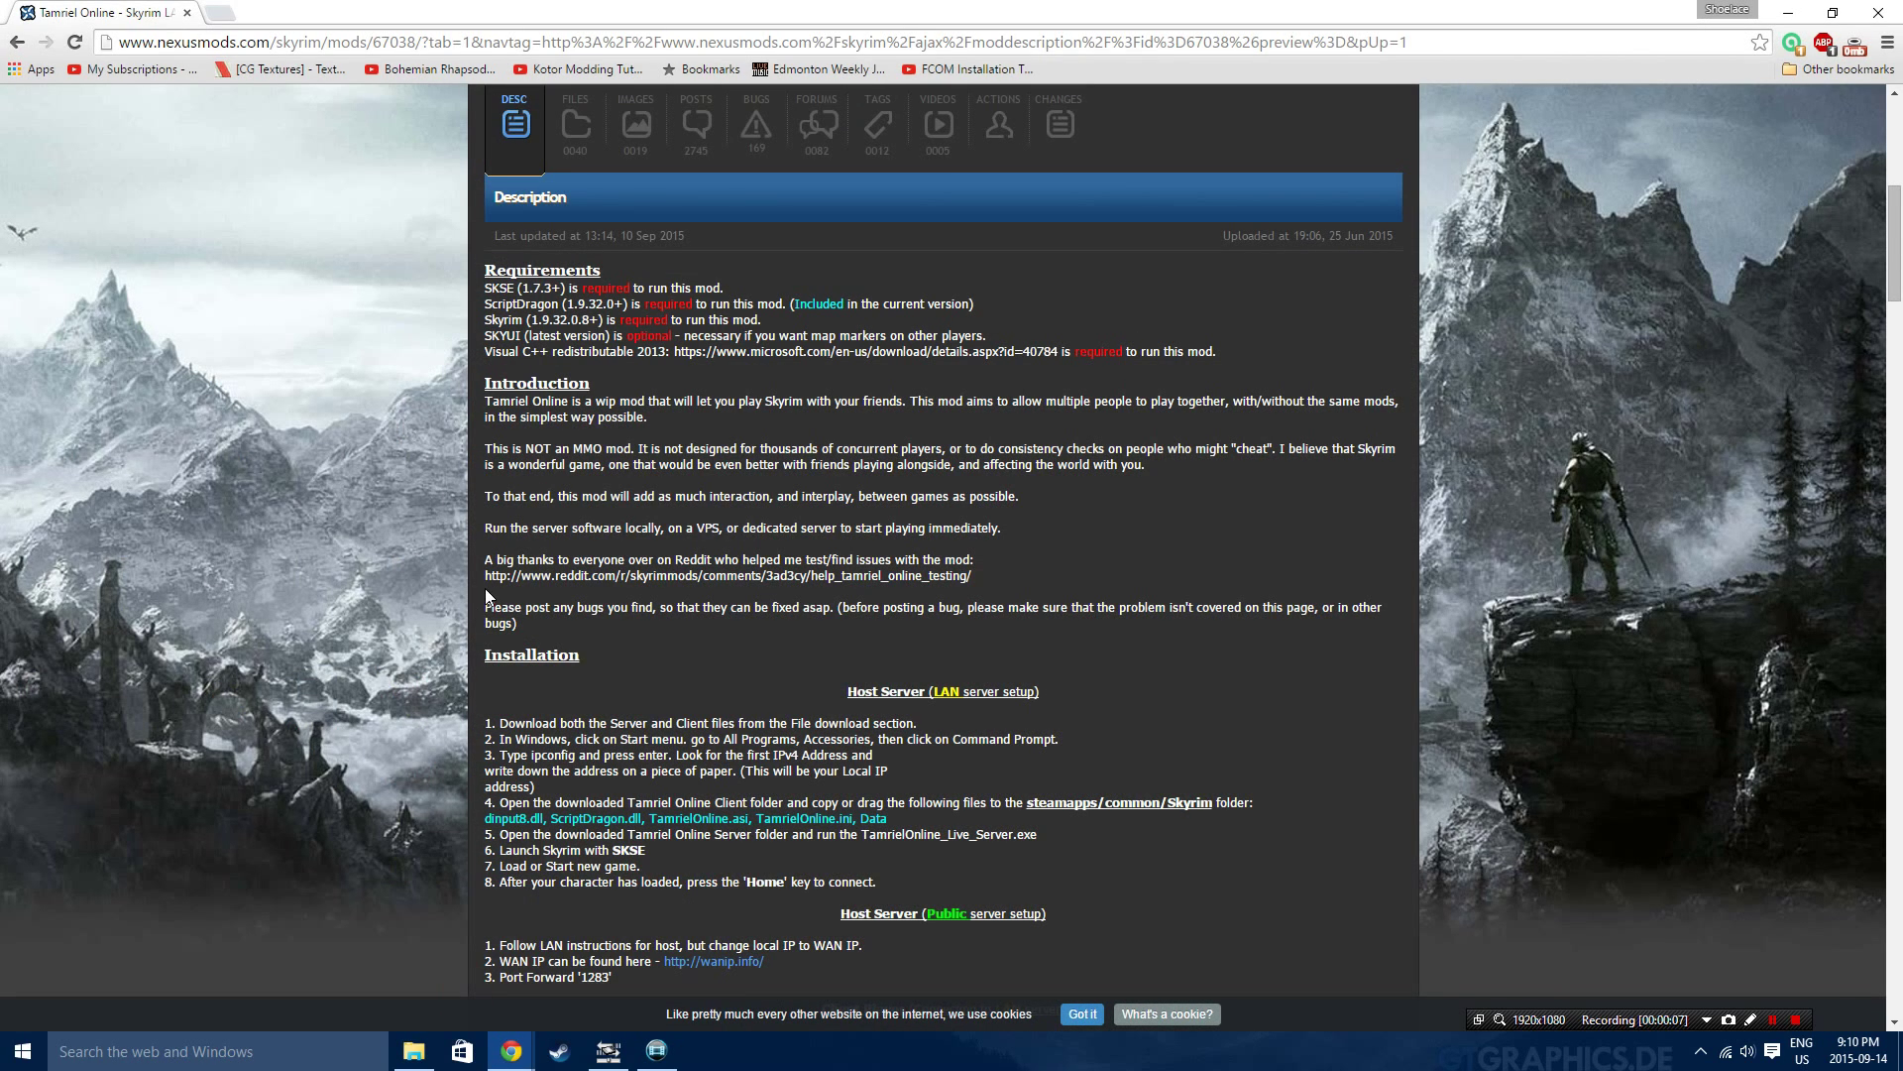
pyautogui.scroll(6, 674, 432)
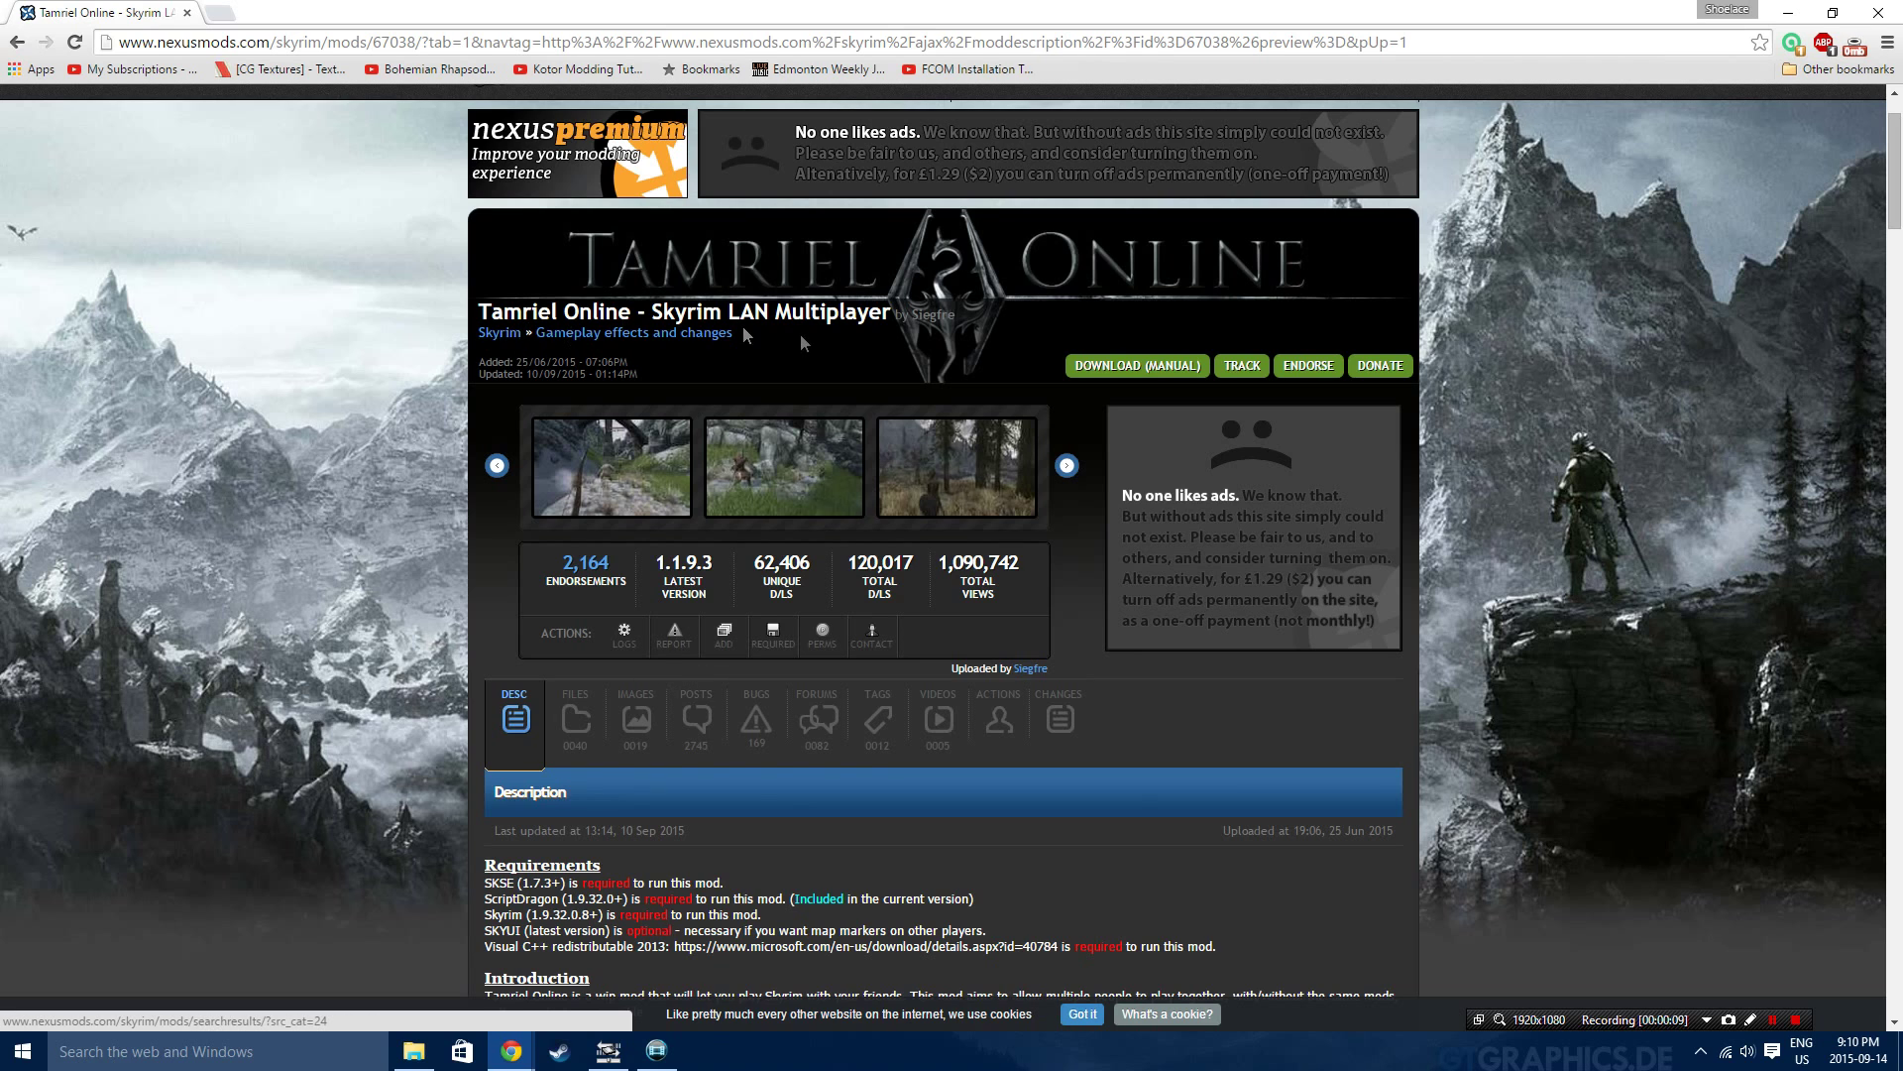
pyautogui.scroll(-2, 648, 470)
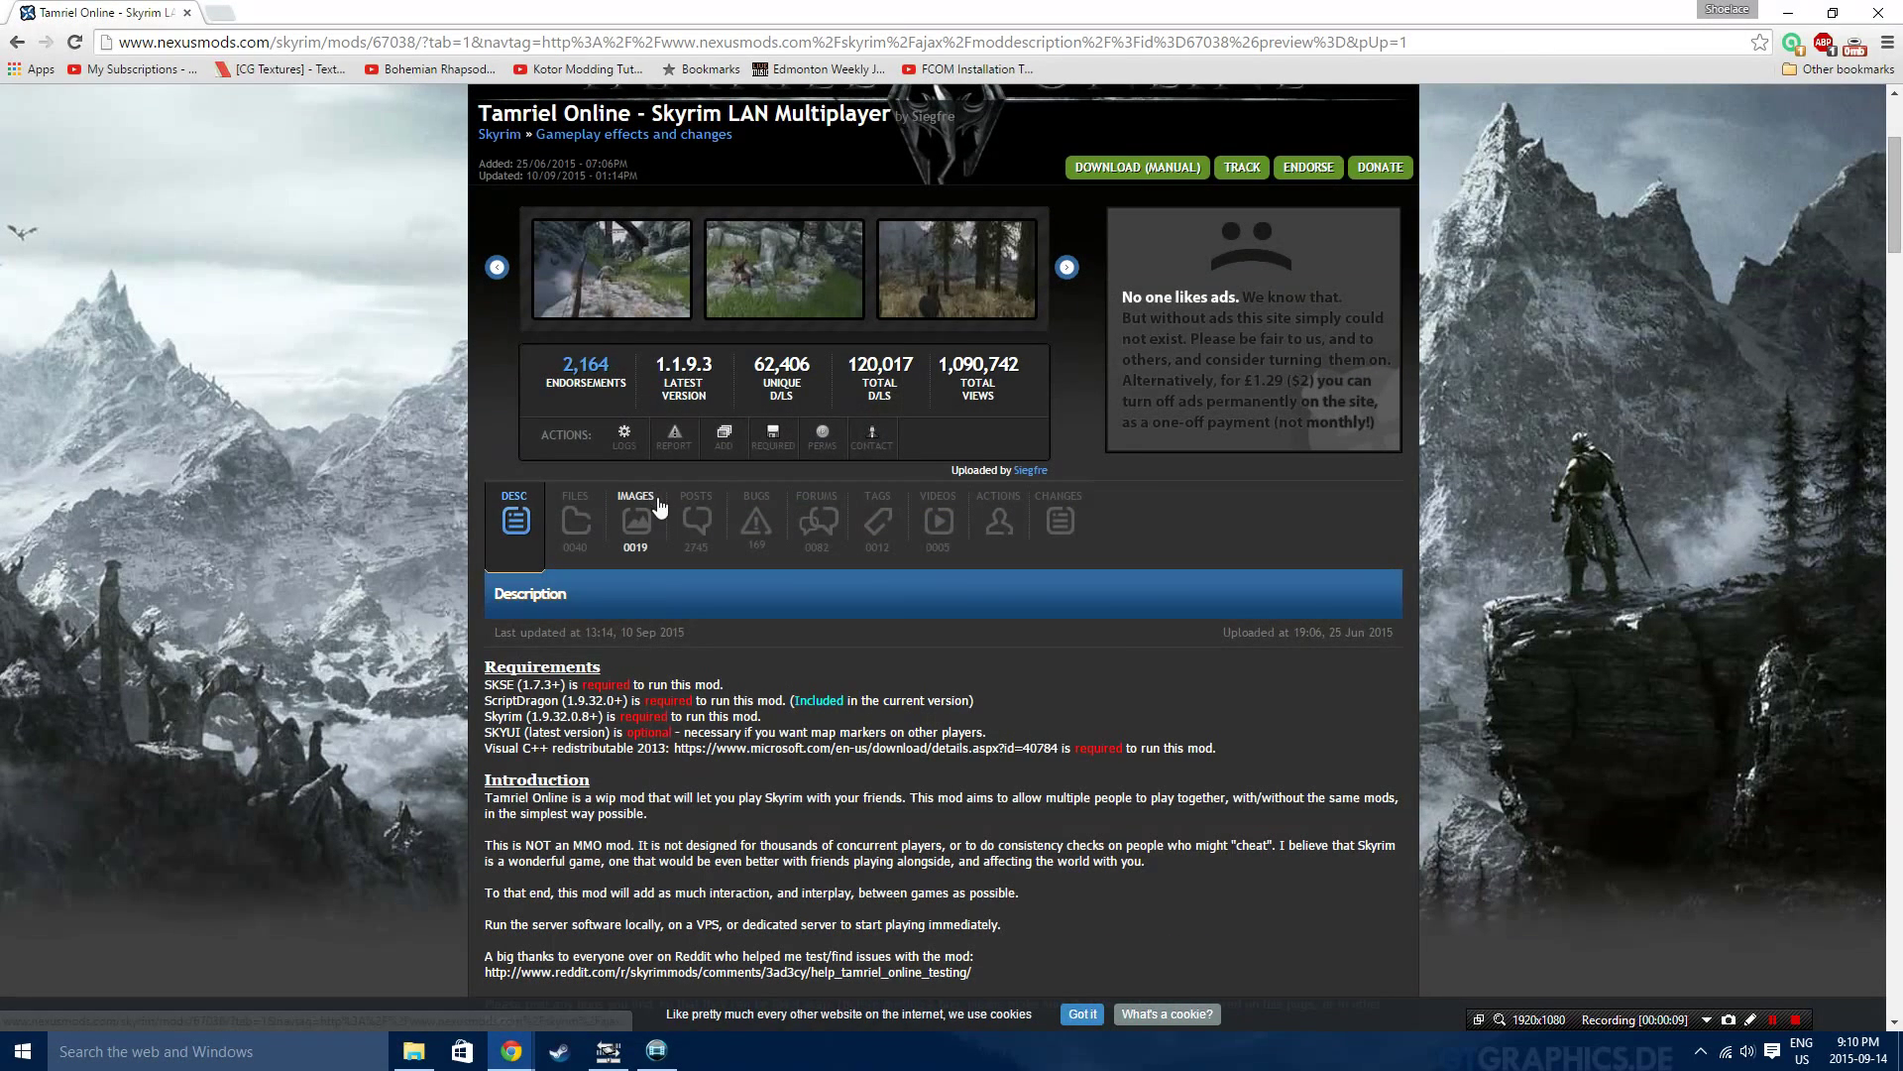
pyautogui.click(587, 521)
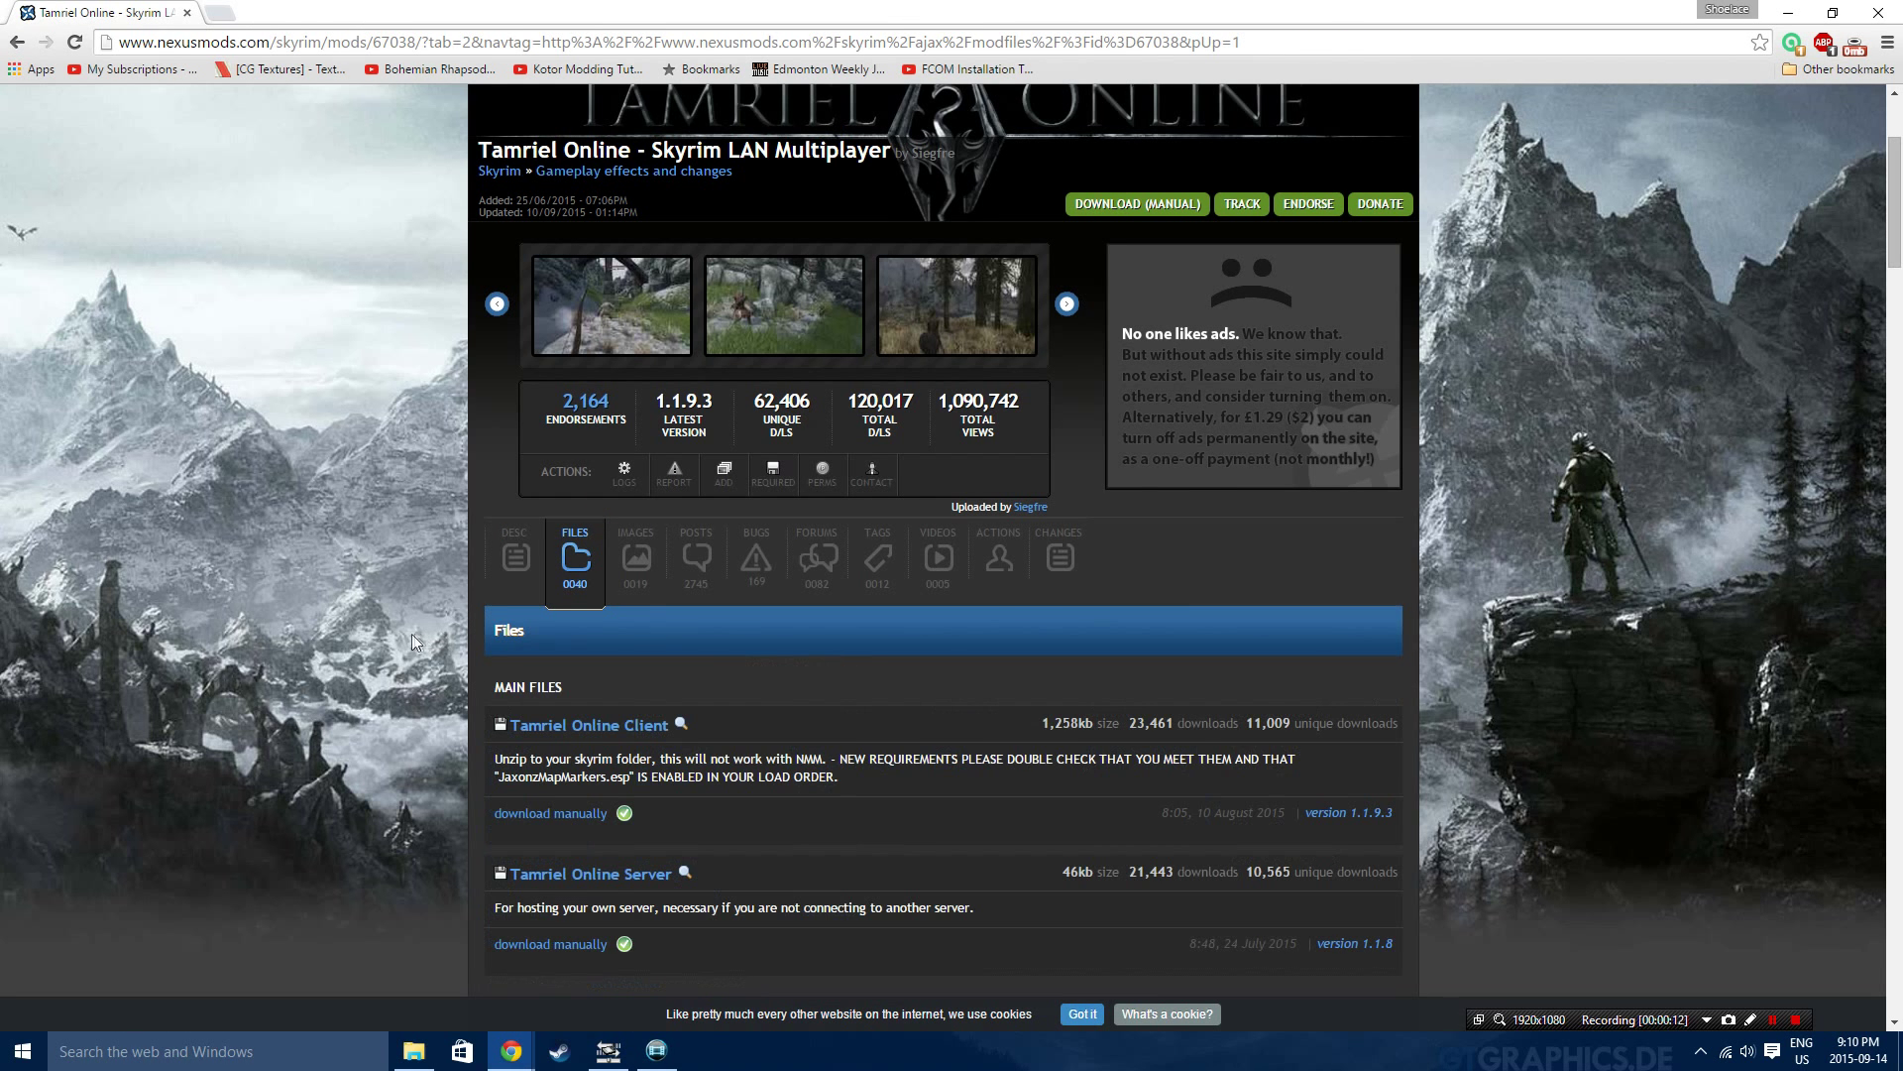
pyautogui.scroll(-2, 413, 633)
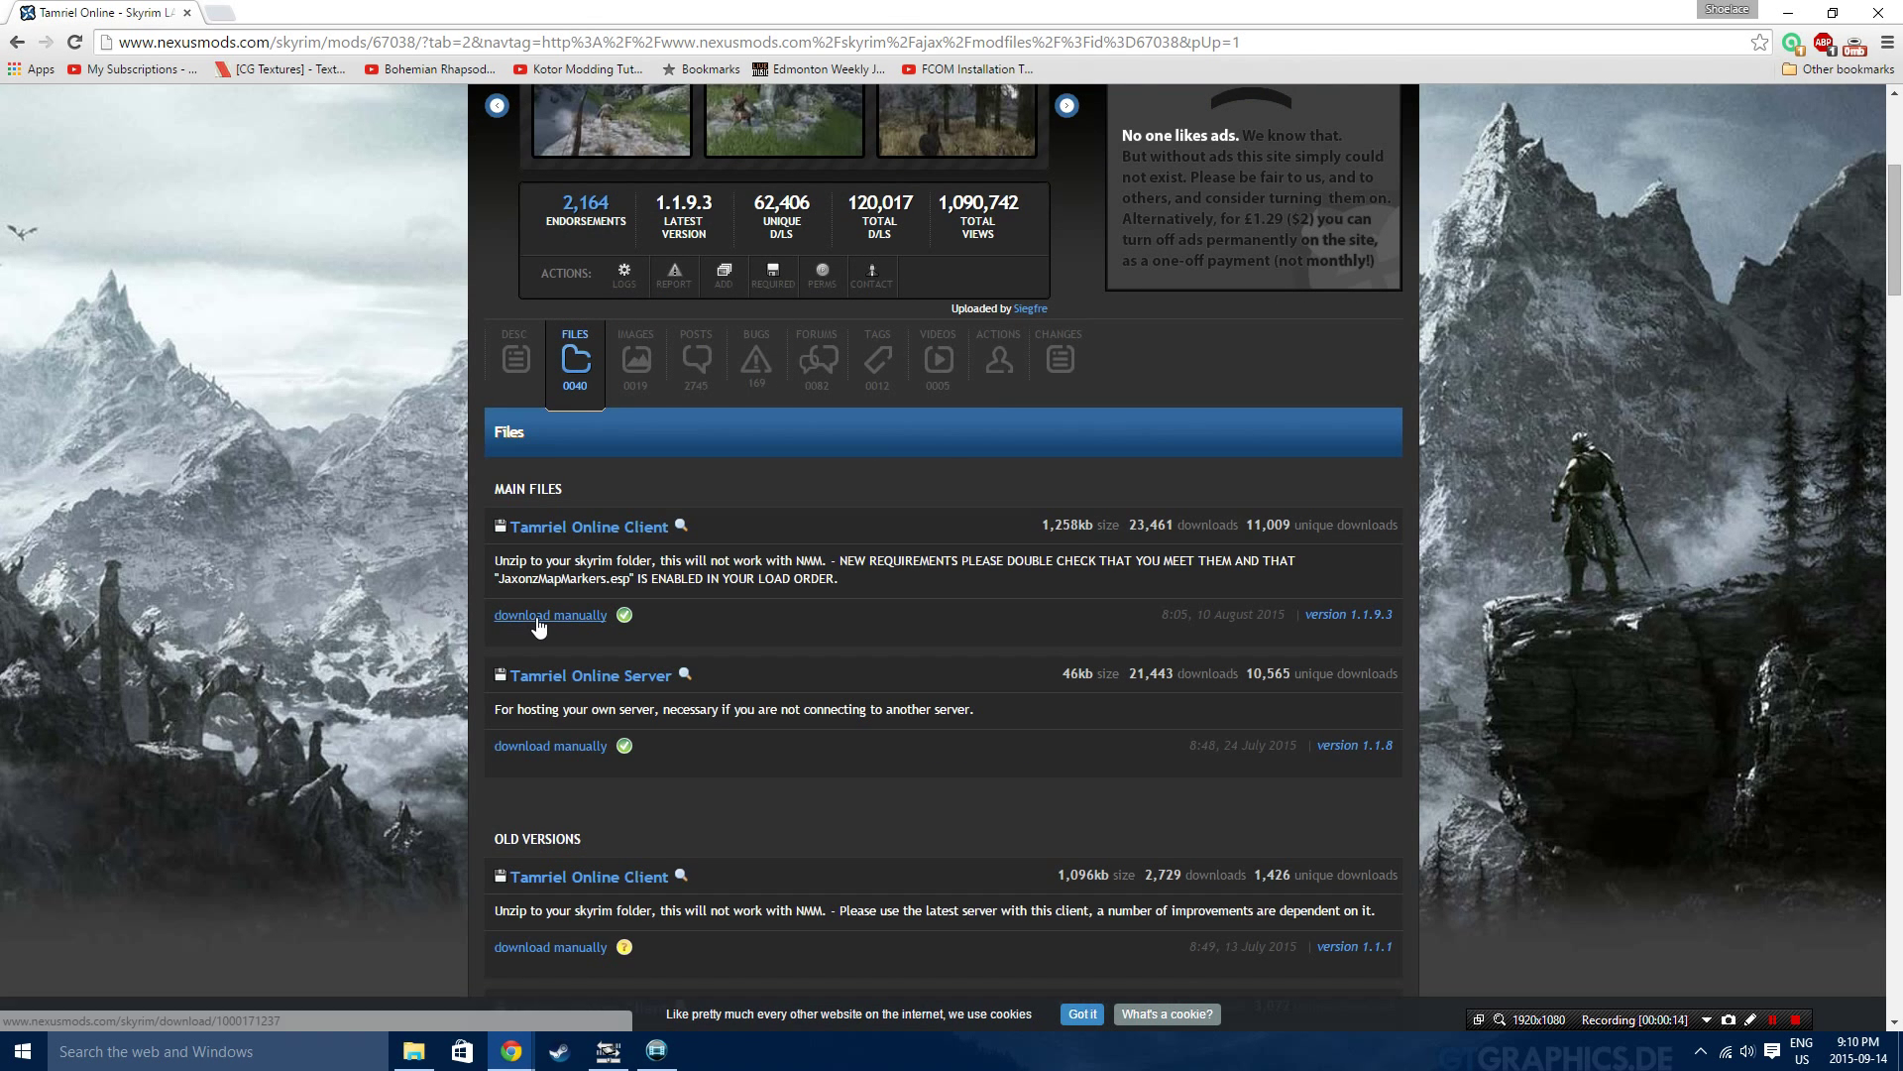
pyautogui.click(537, 617)
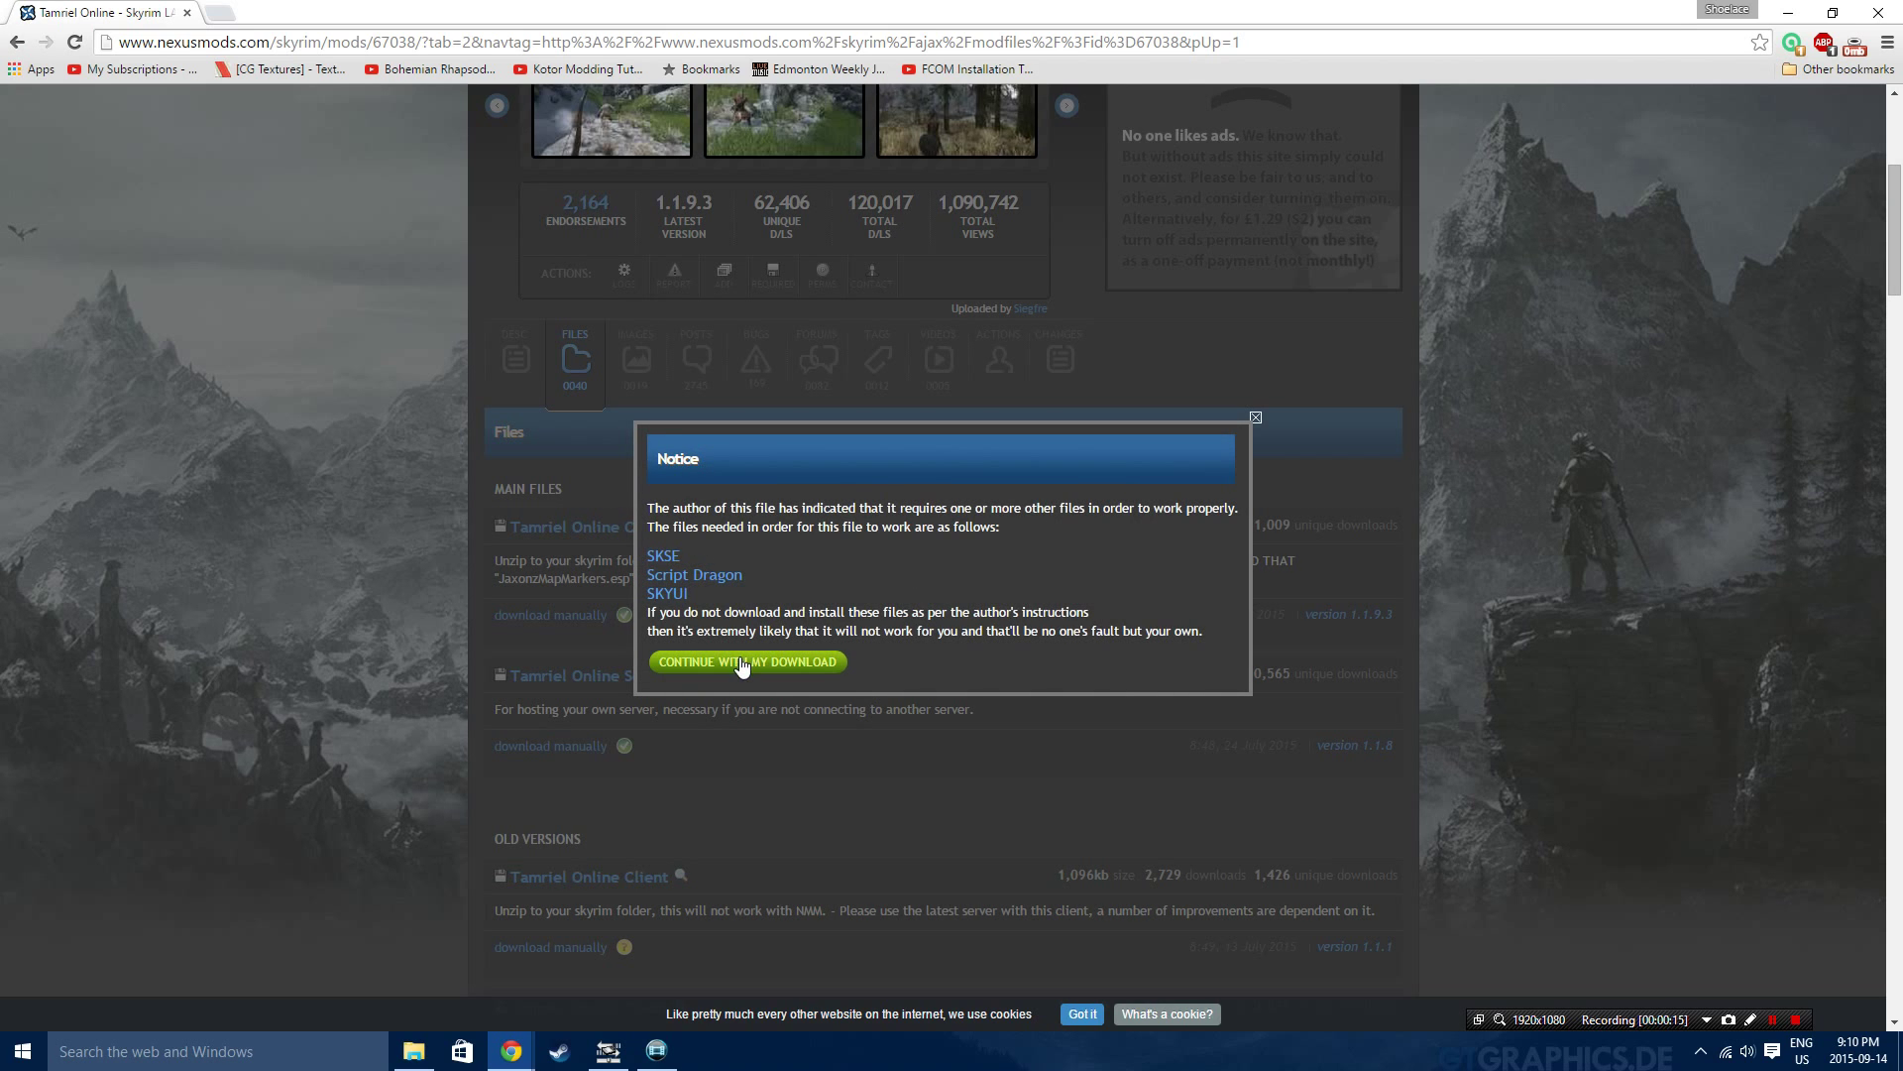
pyautogui.click(751, 664)
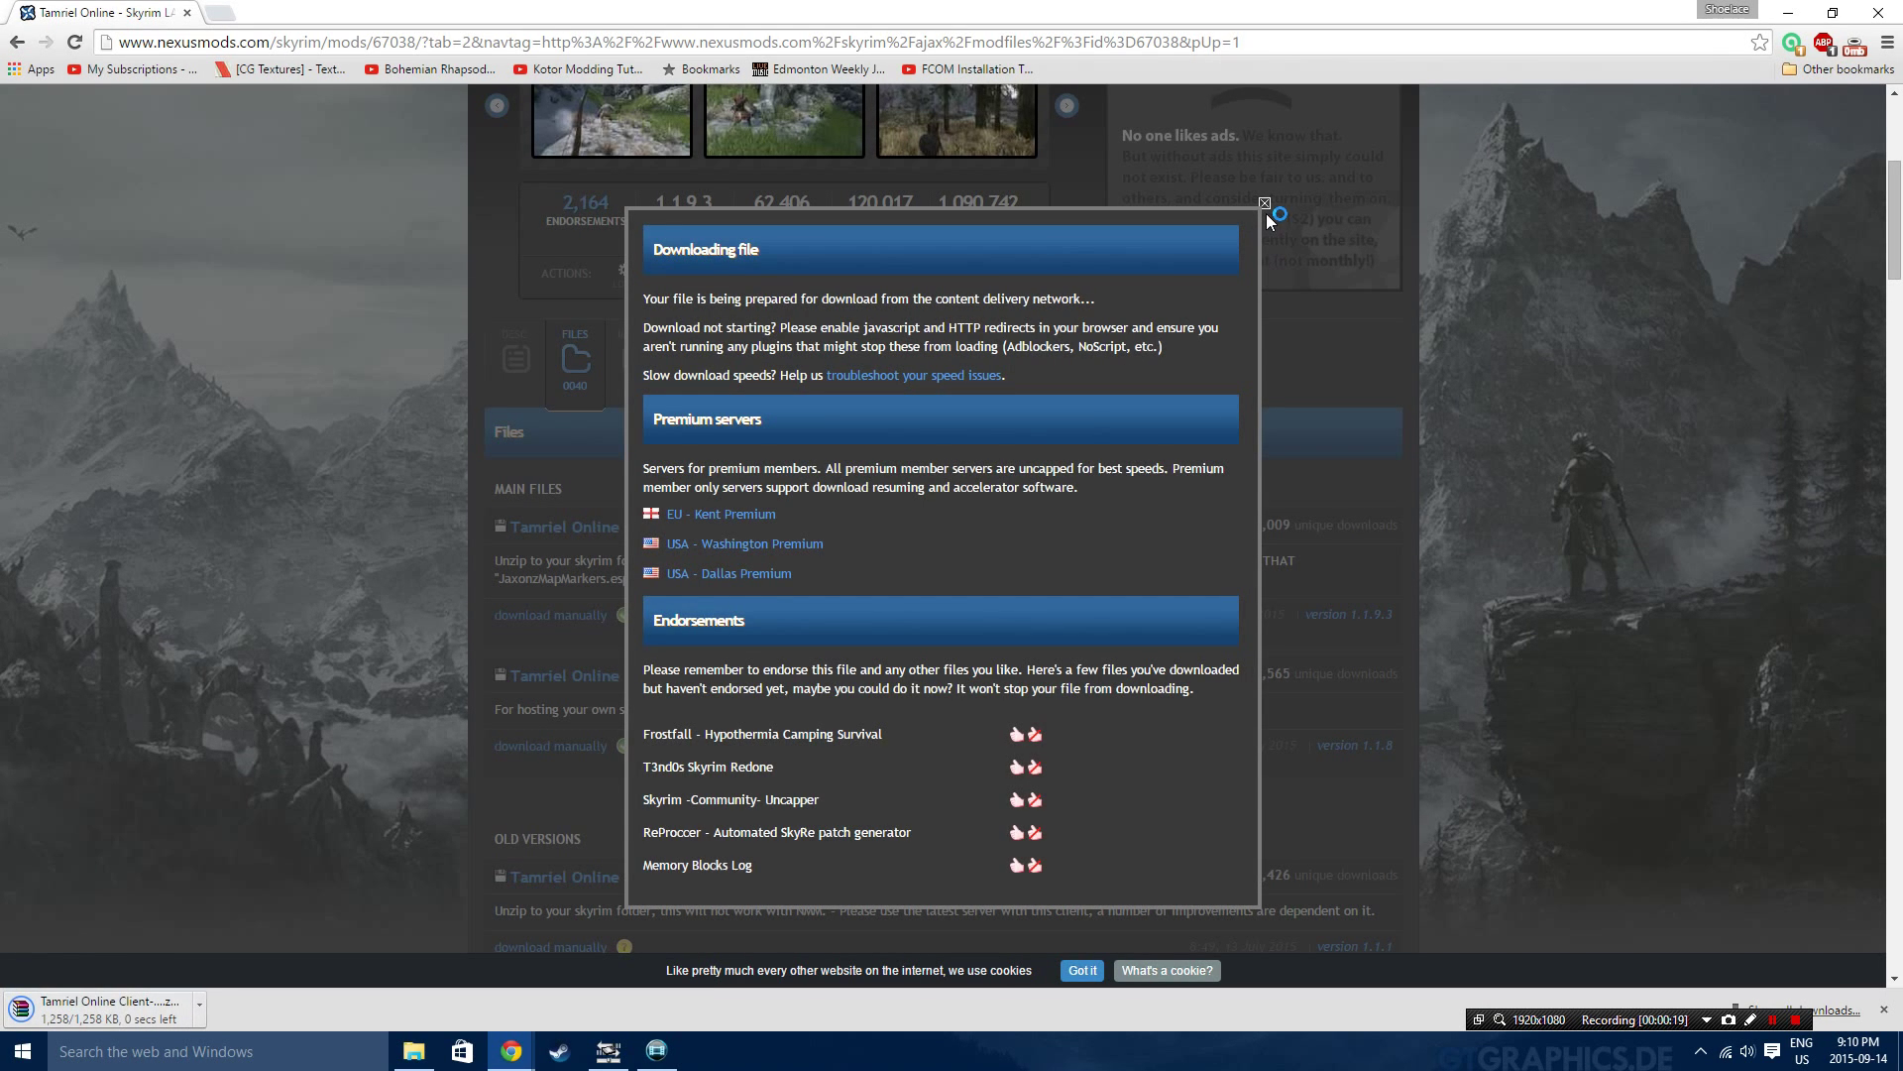
pyautogui.click(1265, 210)
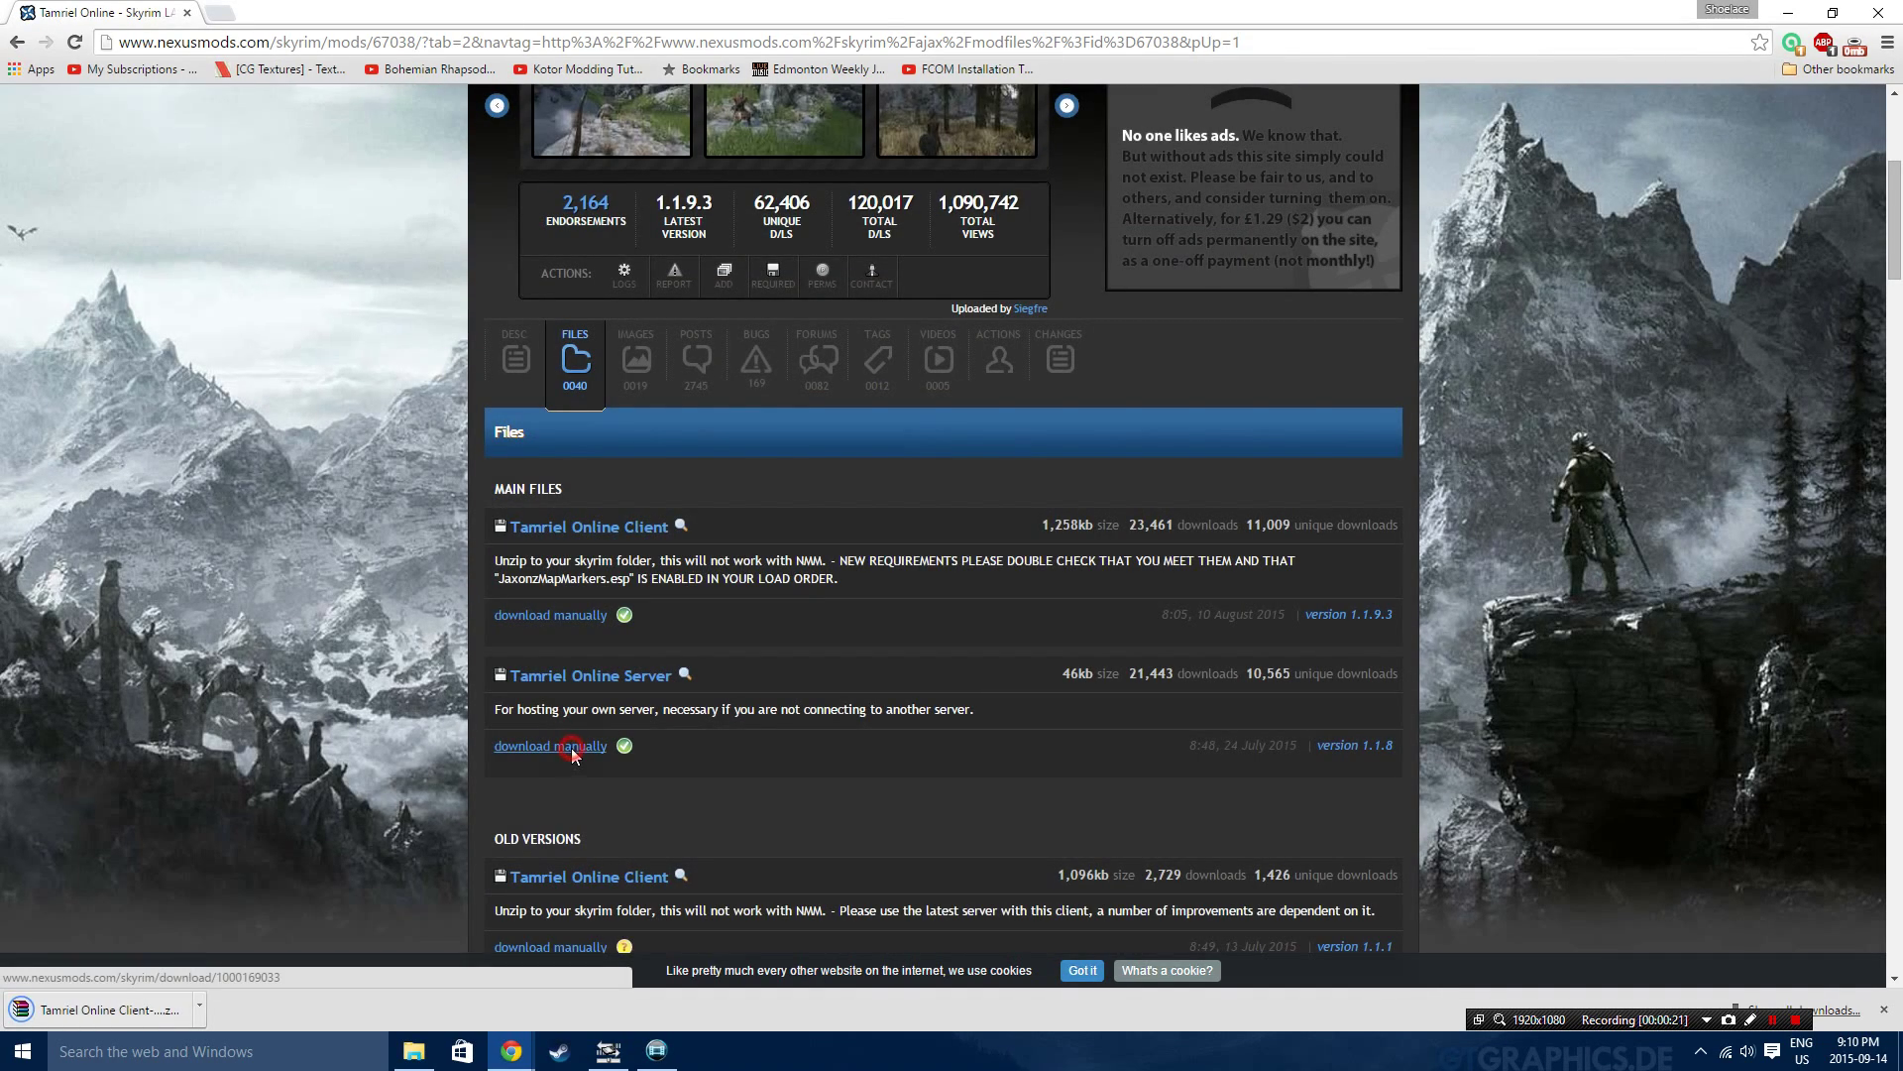
# Download the Tamriel Online Server zip, skipping the requirements notice and the donation prompt.
pyautogui.click(571, 748)
pyautogui.click(744, 640)
pyautogui.click(1170, 782)
pyautogui.click(1254, 195)
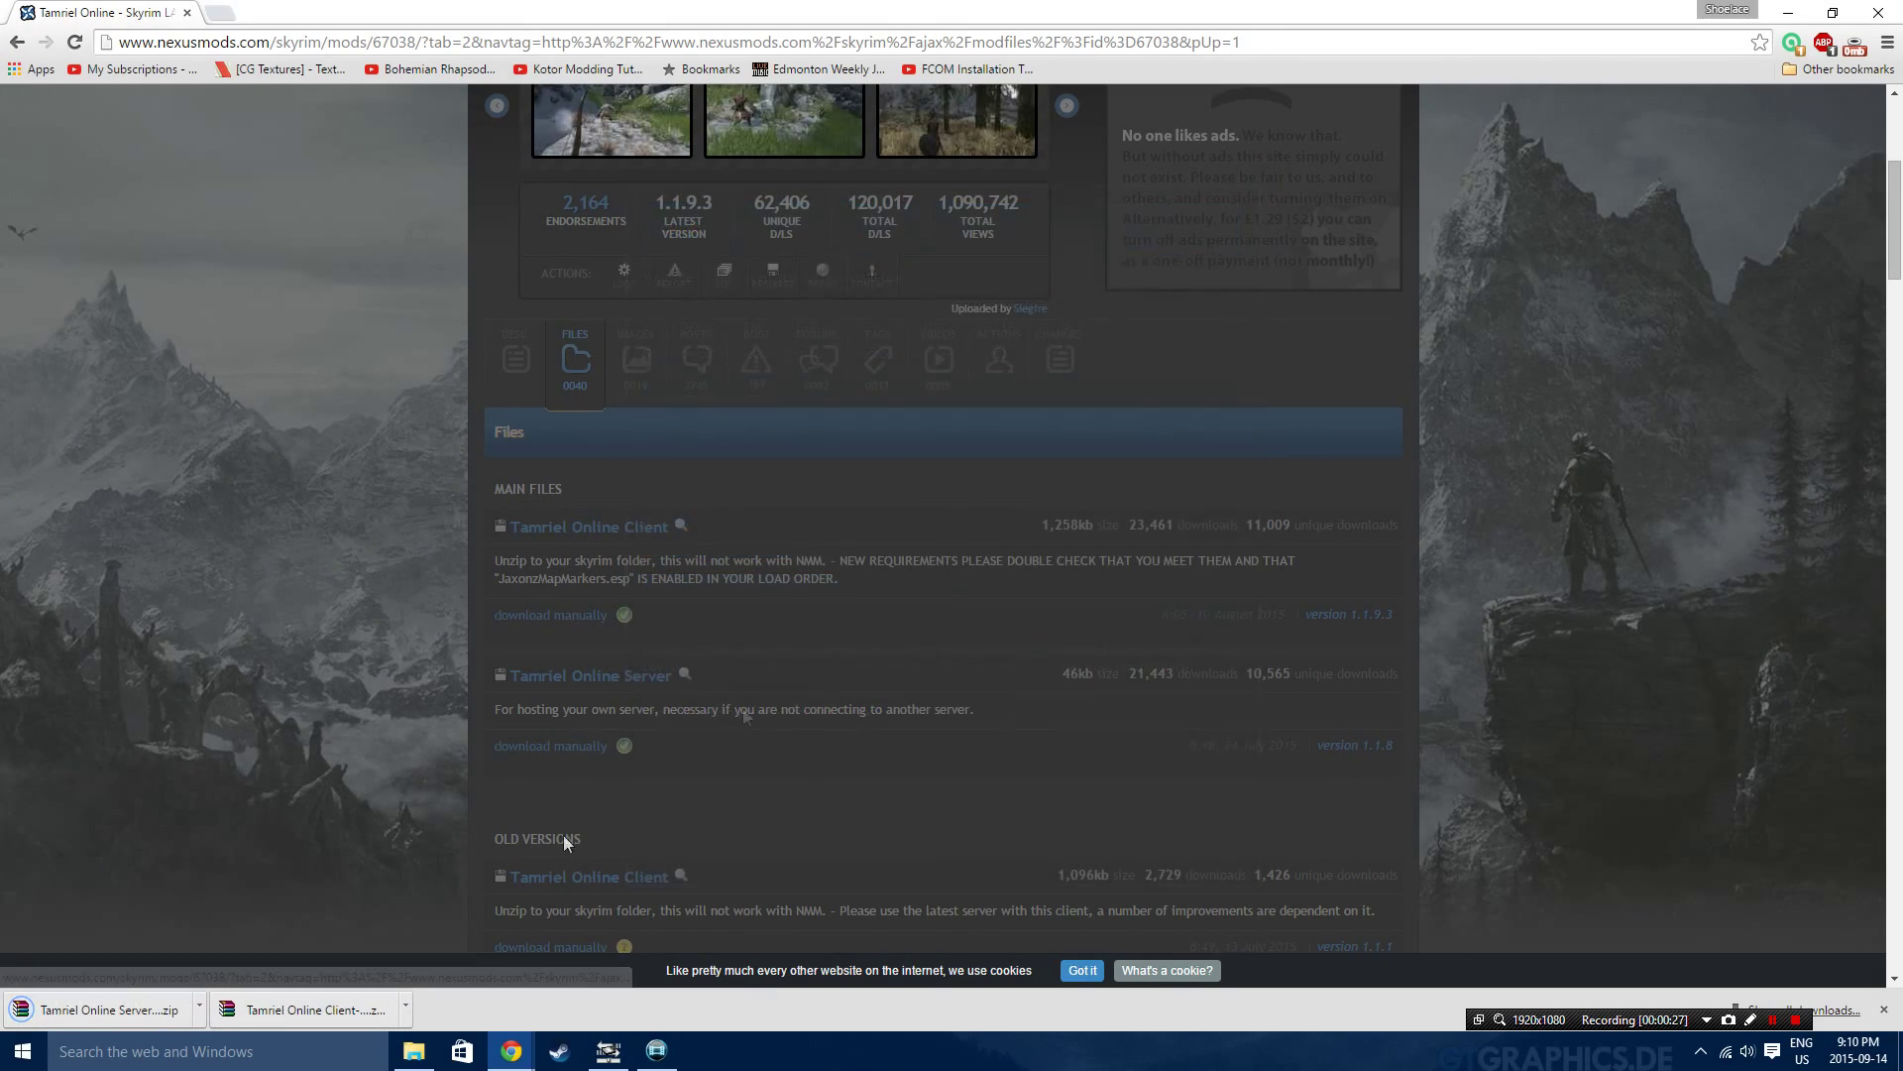
# Snap Chrome to the left half and drag both Tamriel Online zips onto the desktop.
pyautogui.press('super+Left')
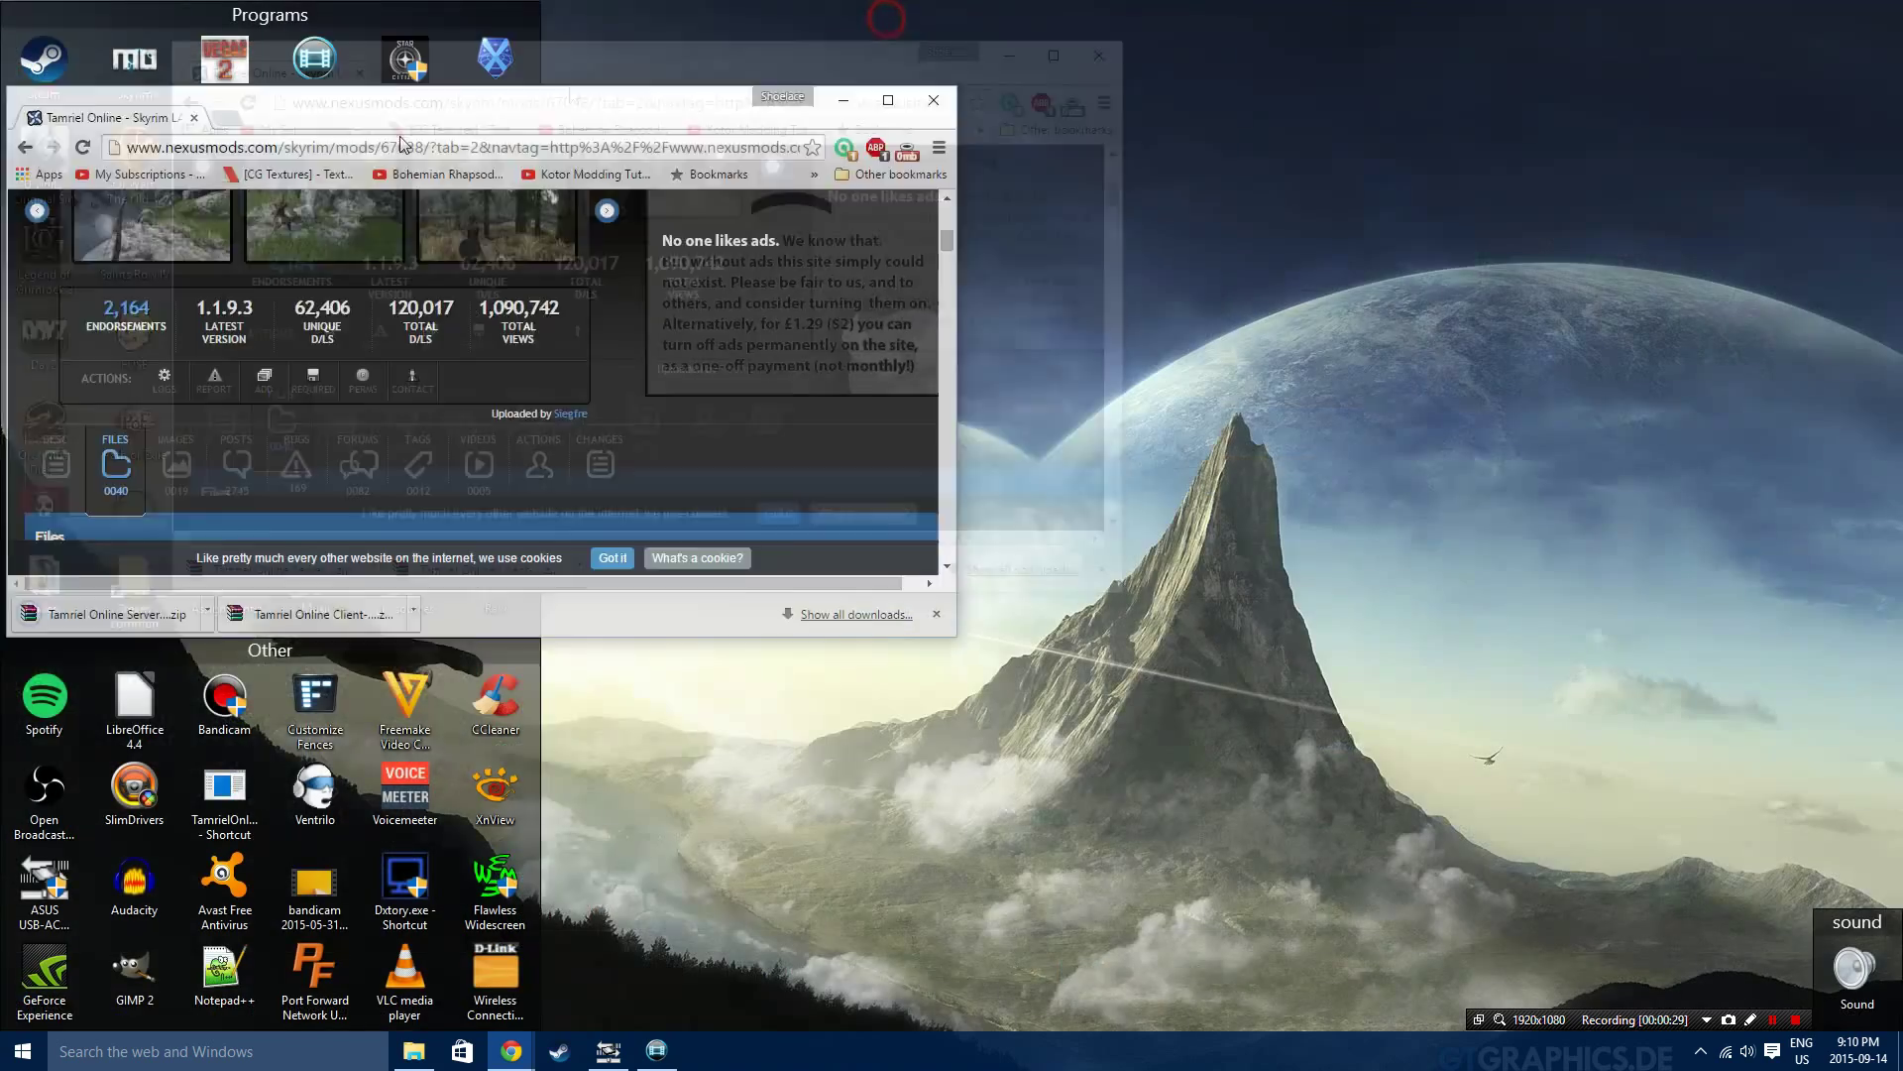
pyautogui.press('Escape')
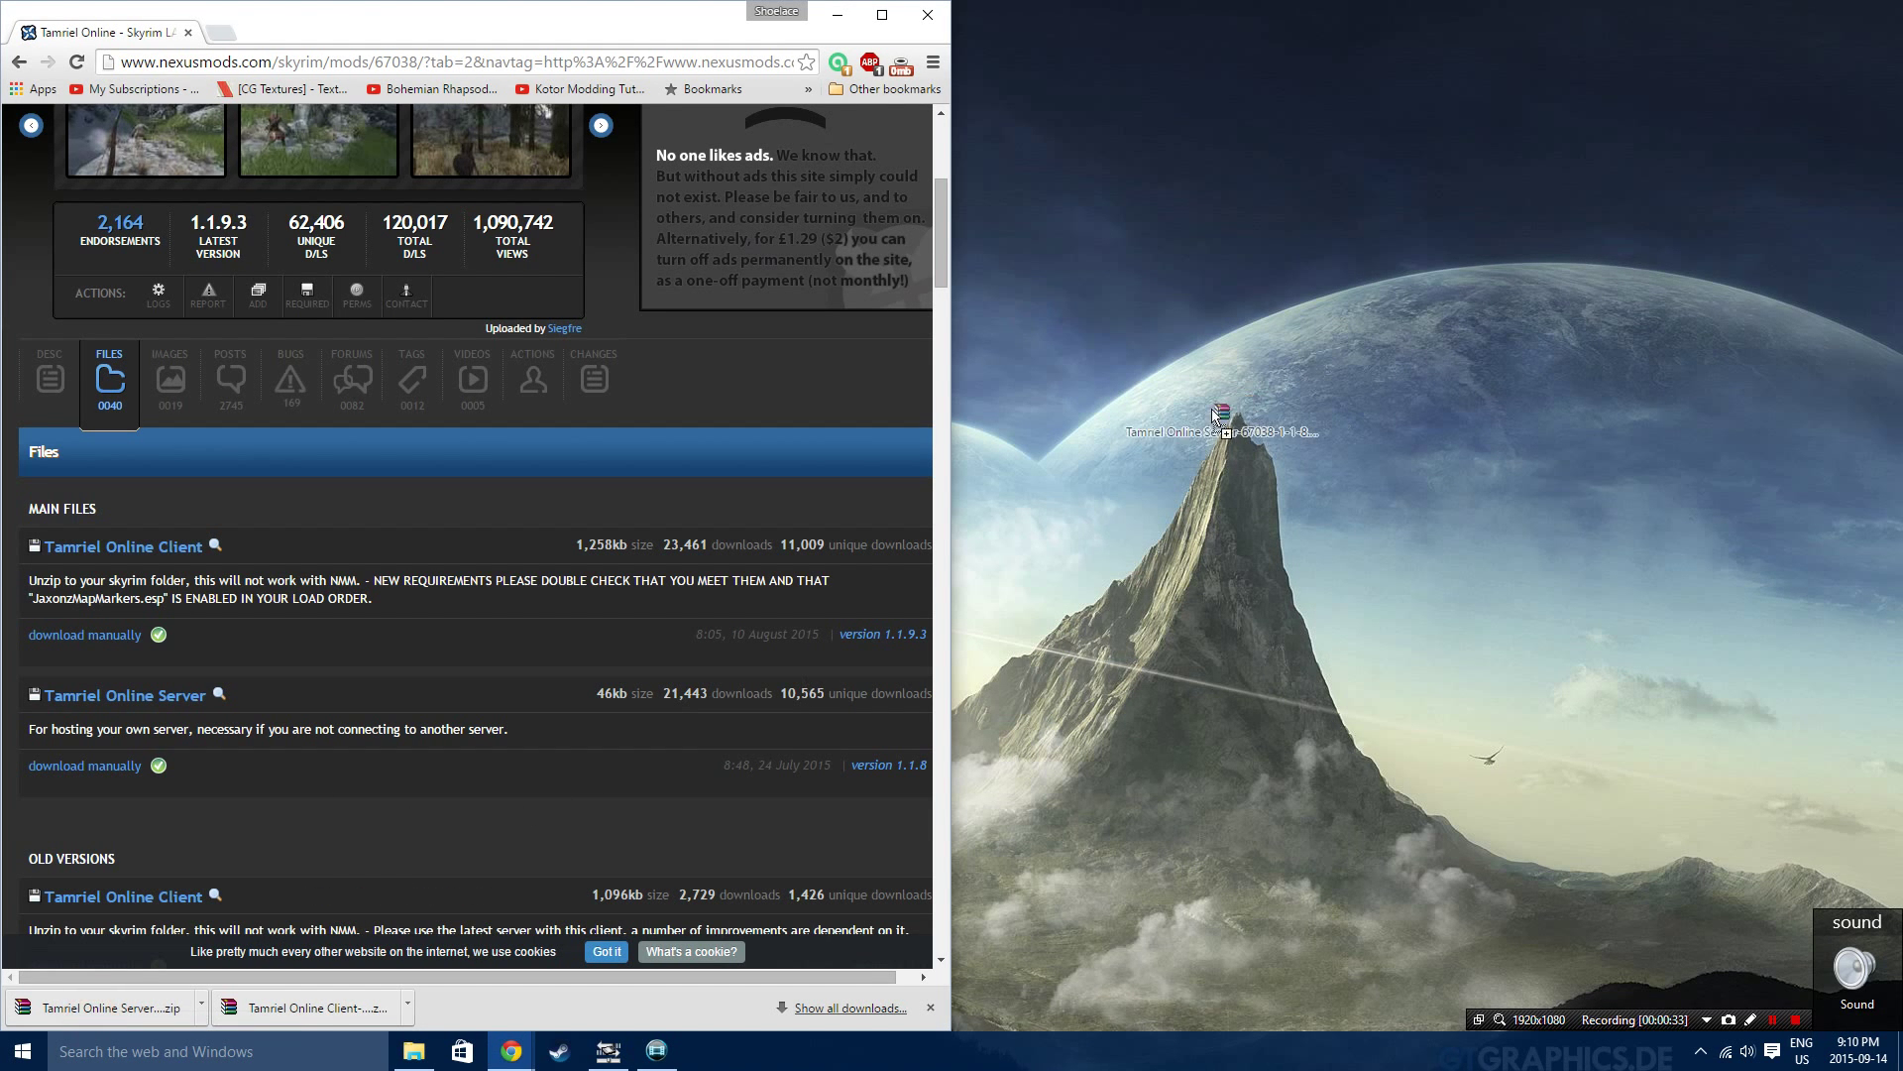
pyautogui.moveTo(92, 1021); pyautogui.dragTo(1026, 655)
pyautogui.moveTo(309, 1007); pyautogui.dragTo(1195, 551)
pyautogui.click(838, 15)
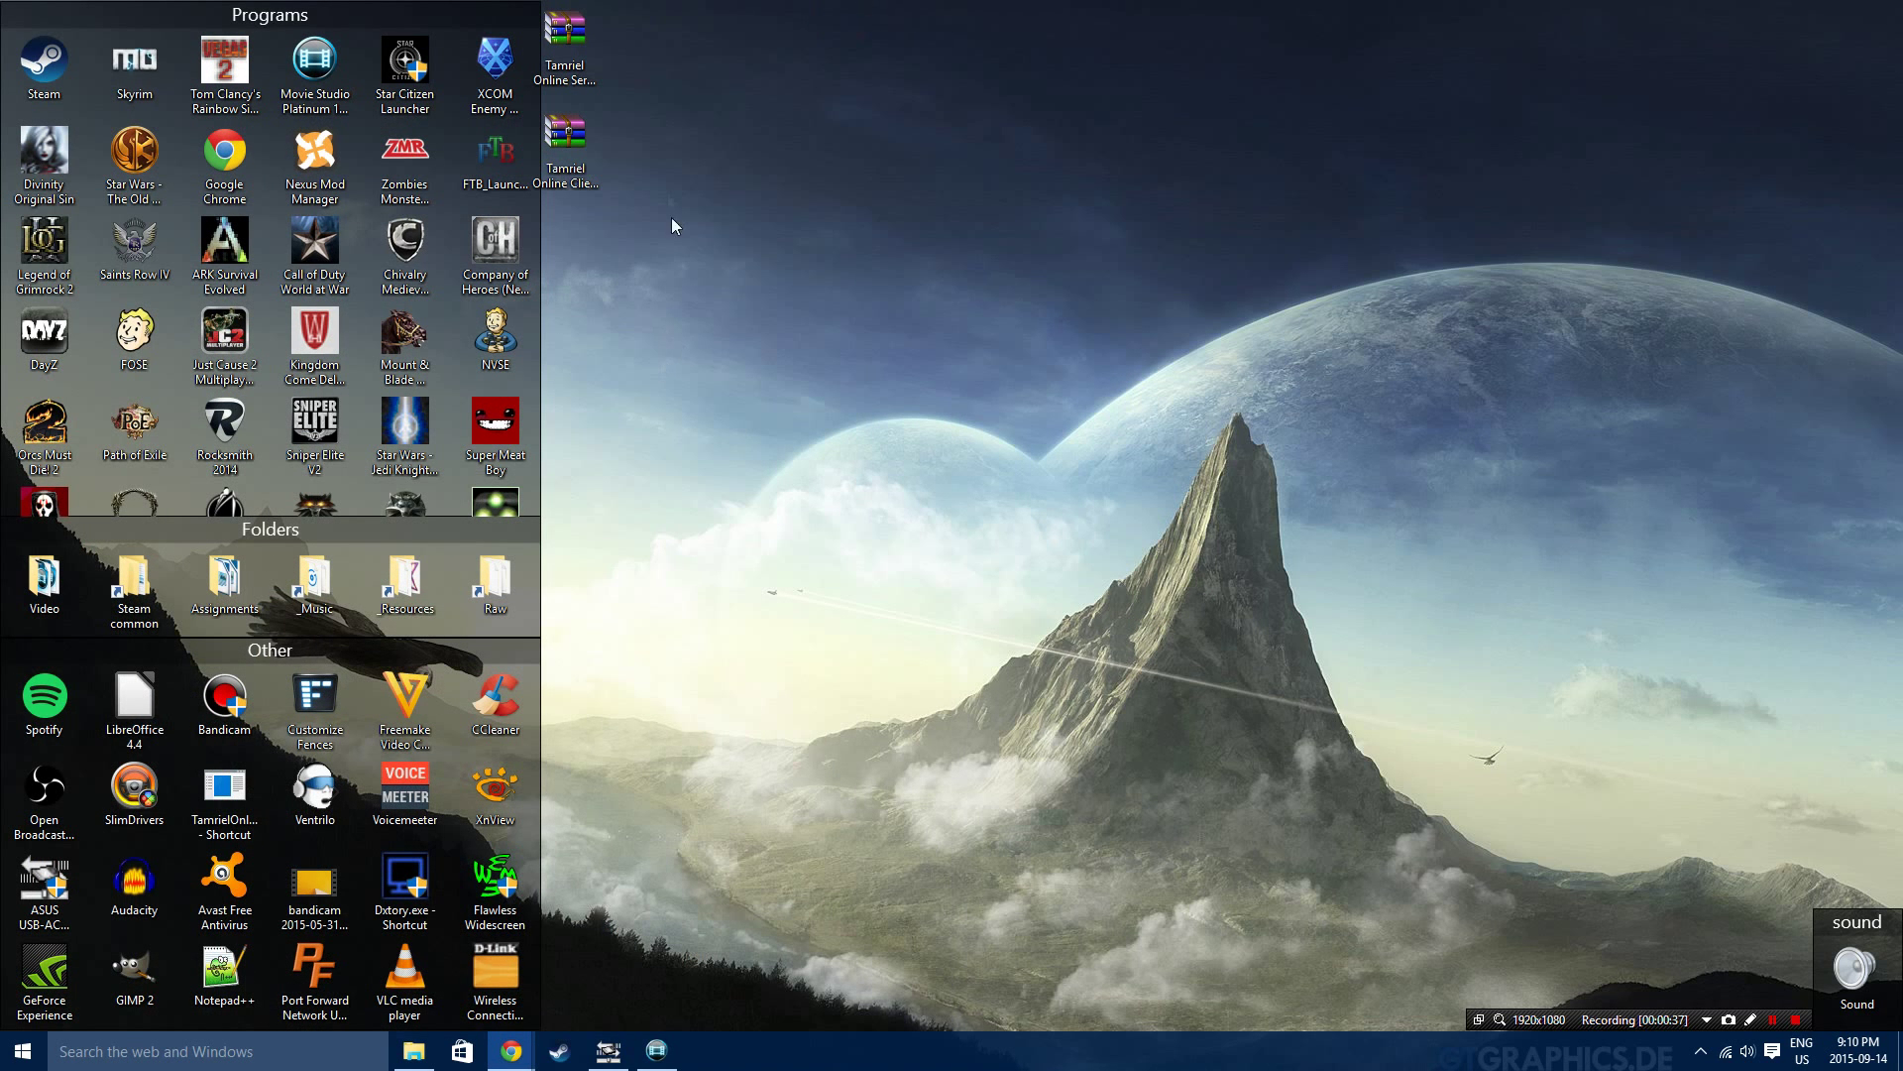
# Open the Skyrim folder under Steam\steamapps\common and place its window on the right half.
pyautogui.click(581, 141)
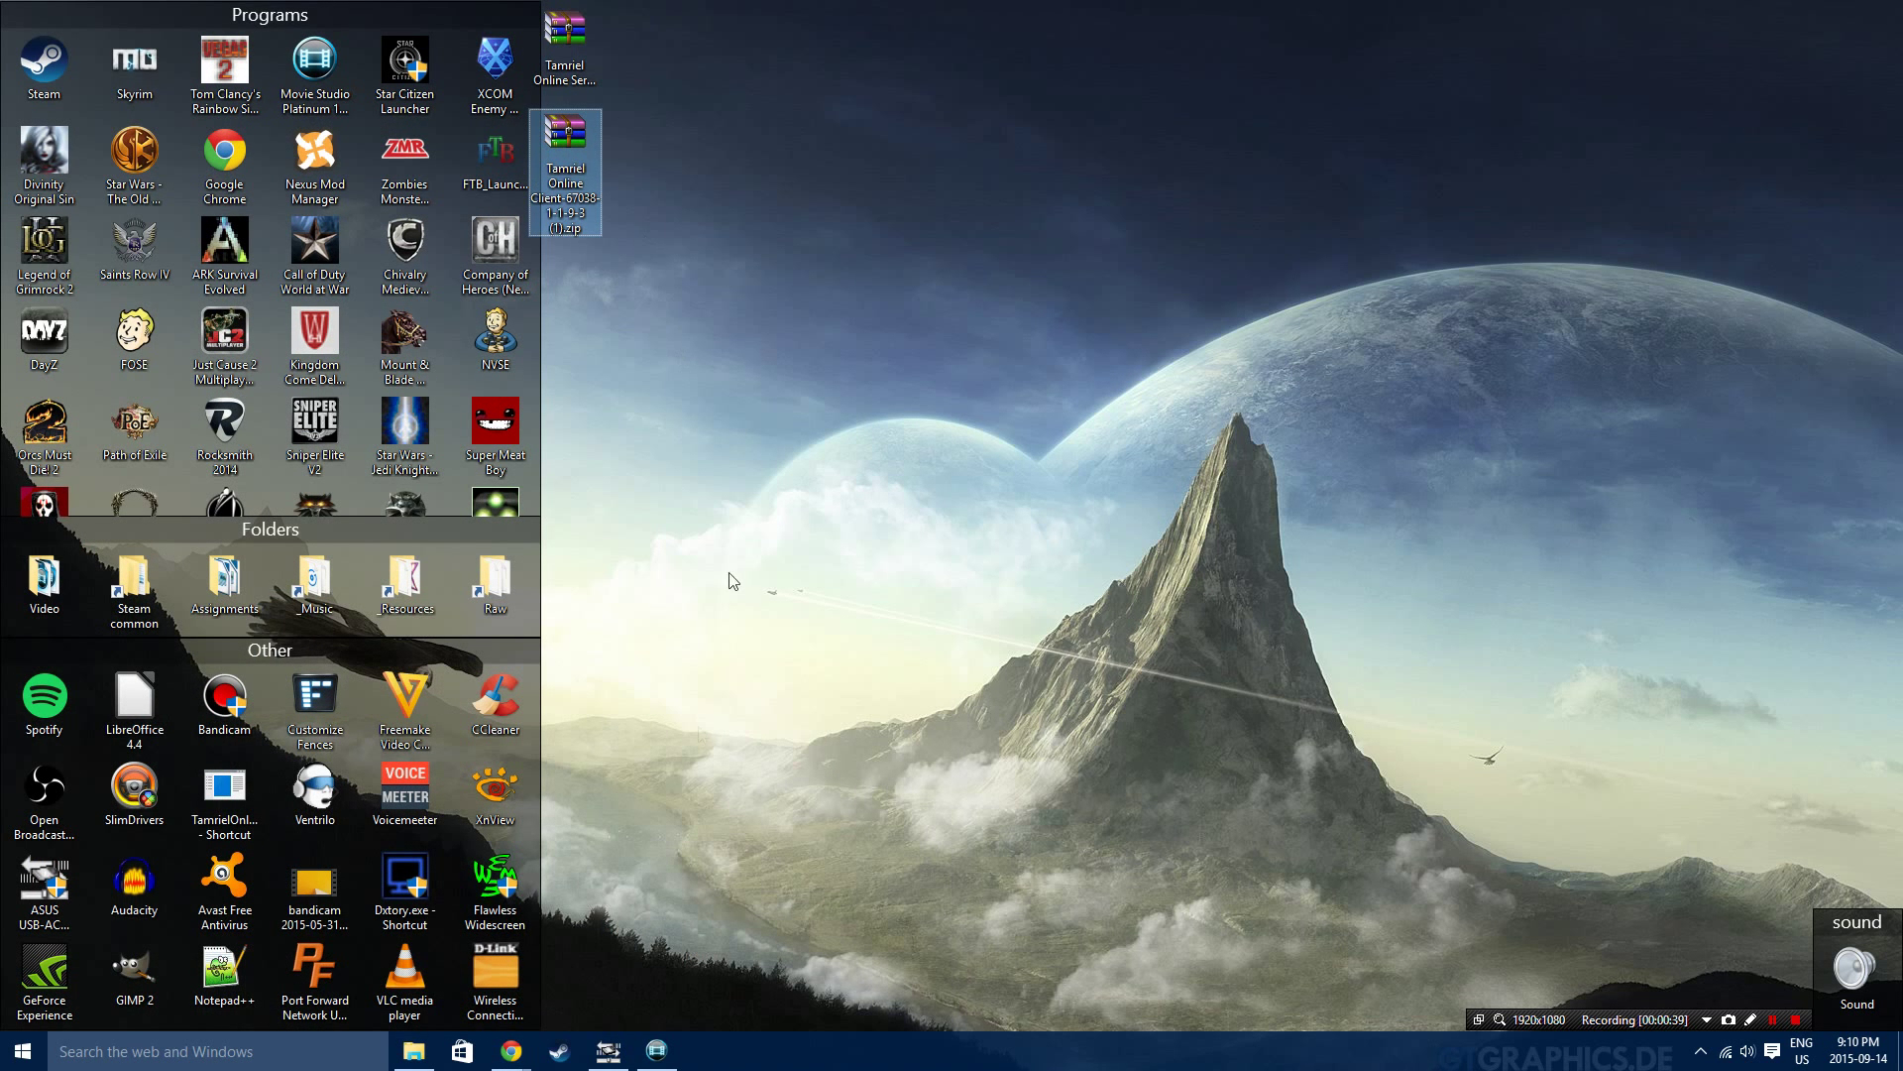
pyautogui.doubleClick(117, 575)
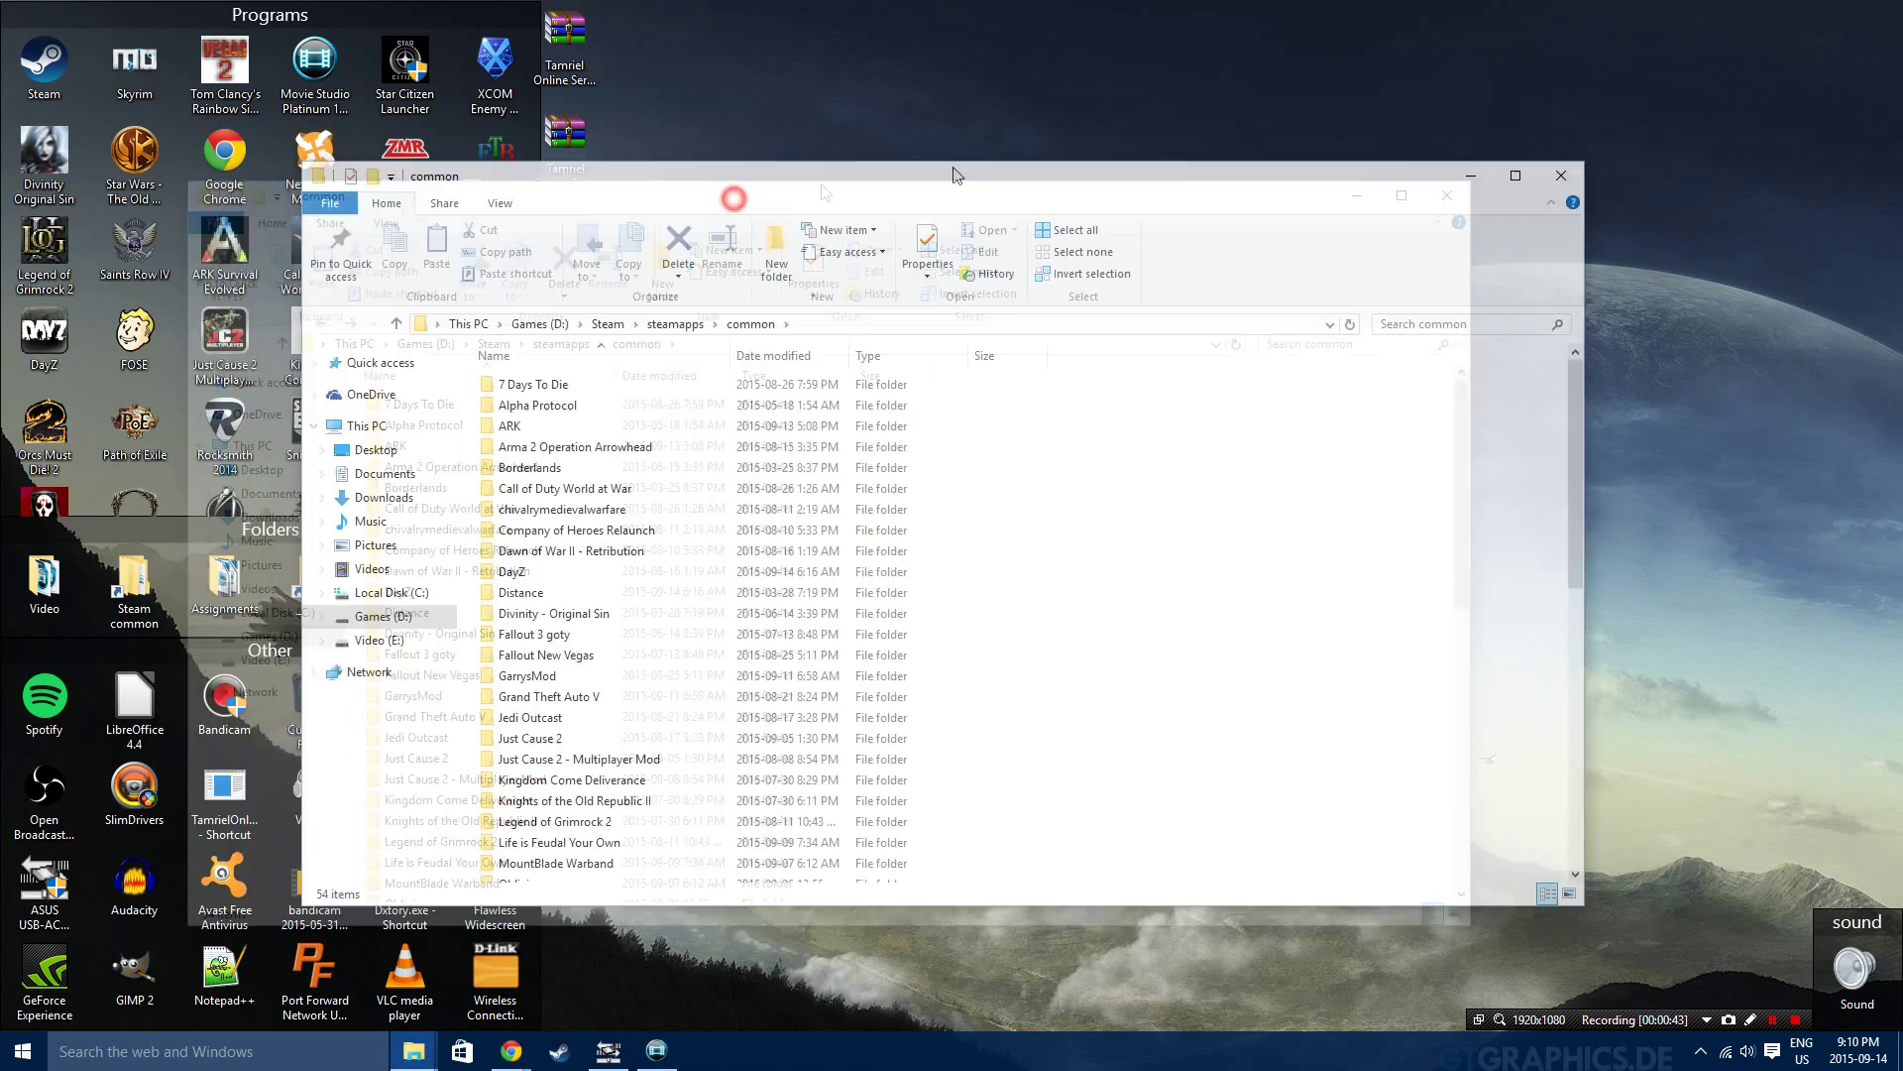
pyautogui.moveTo(956, 175); pyautogui.dragTo(1235, 124)
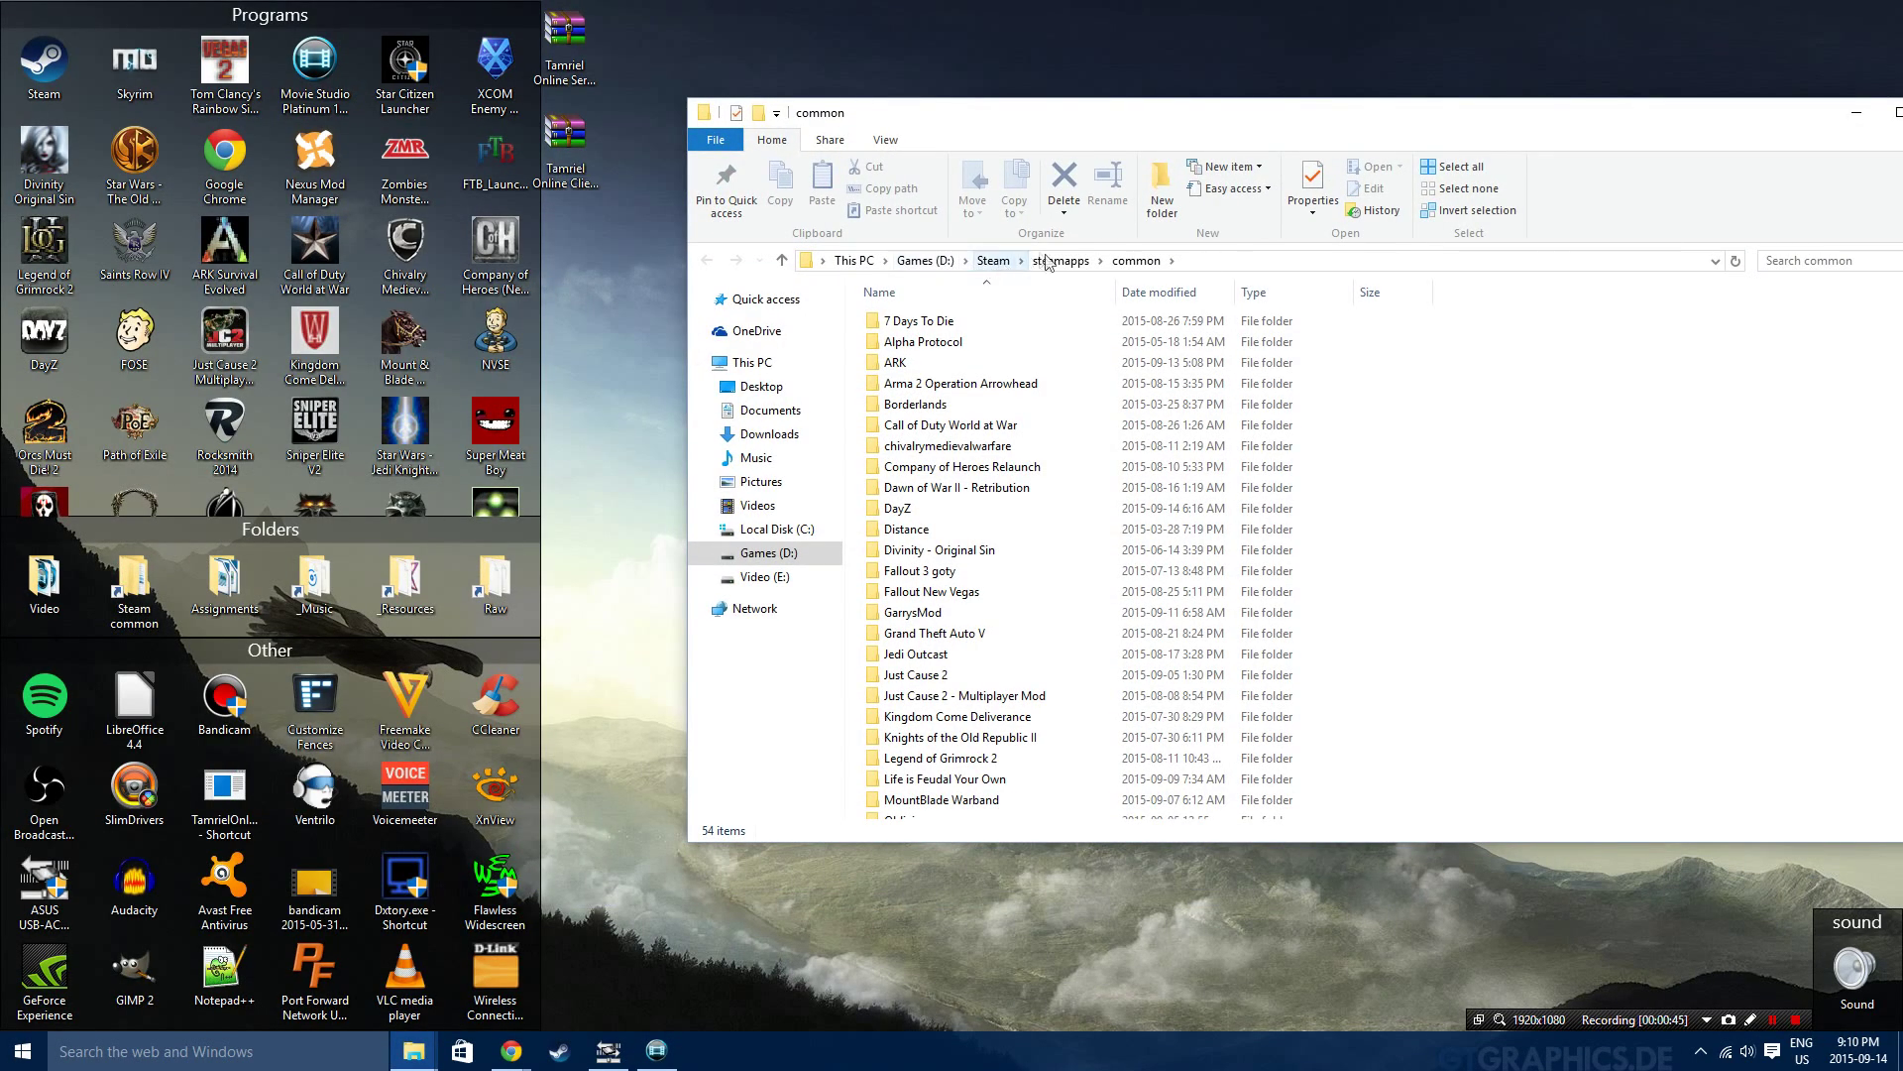
pyautogui.scroll(-4, 957, 675)
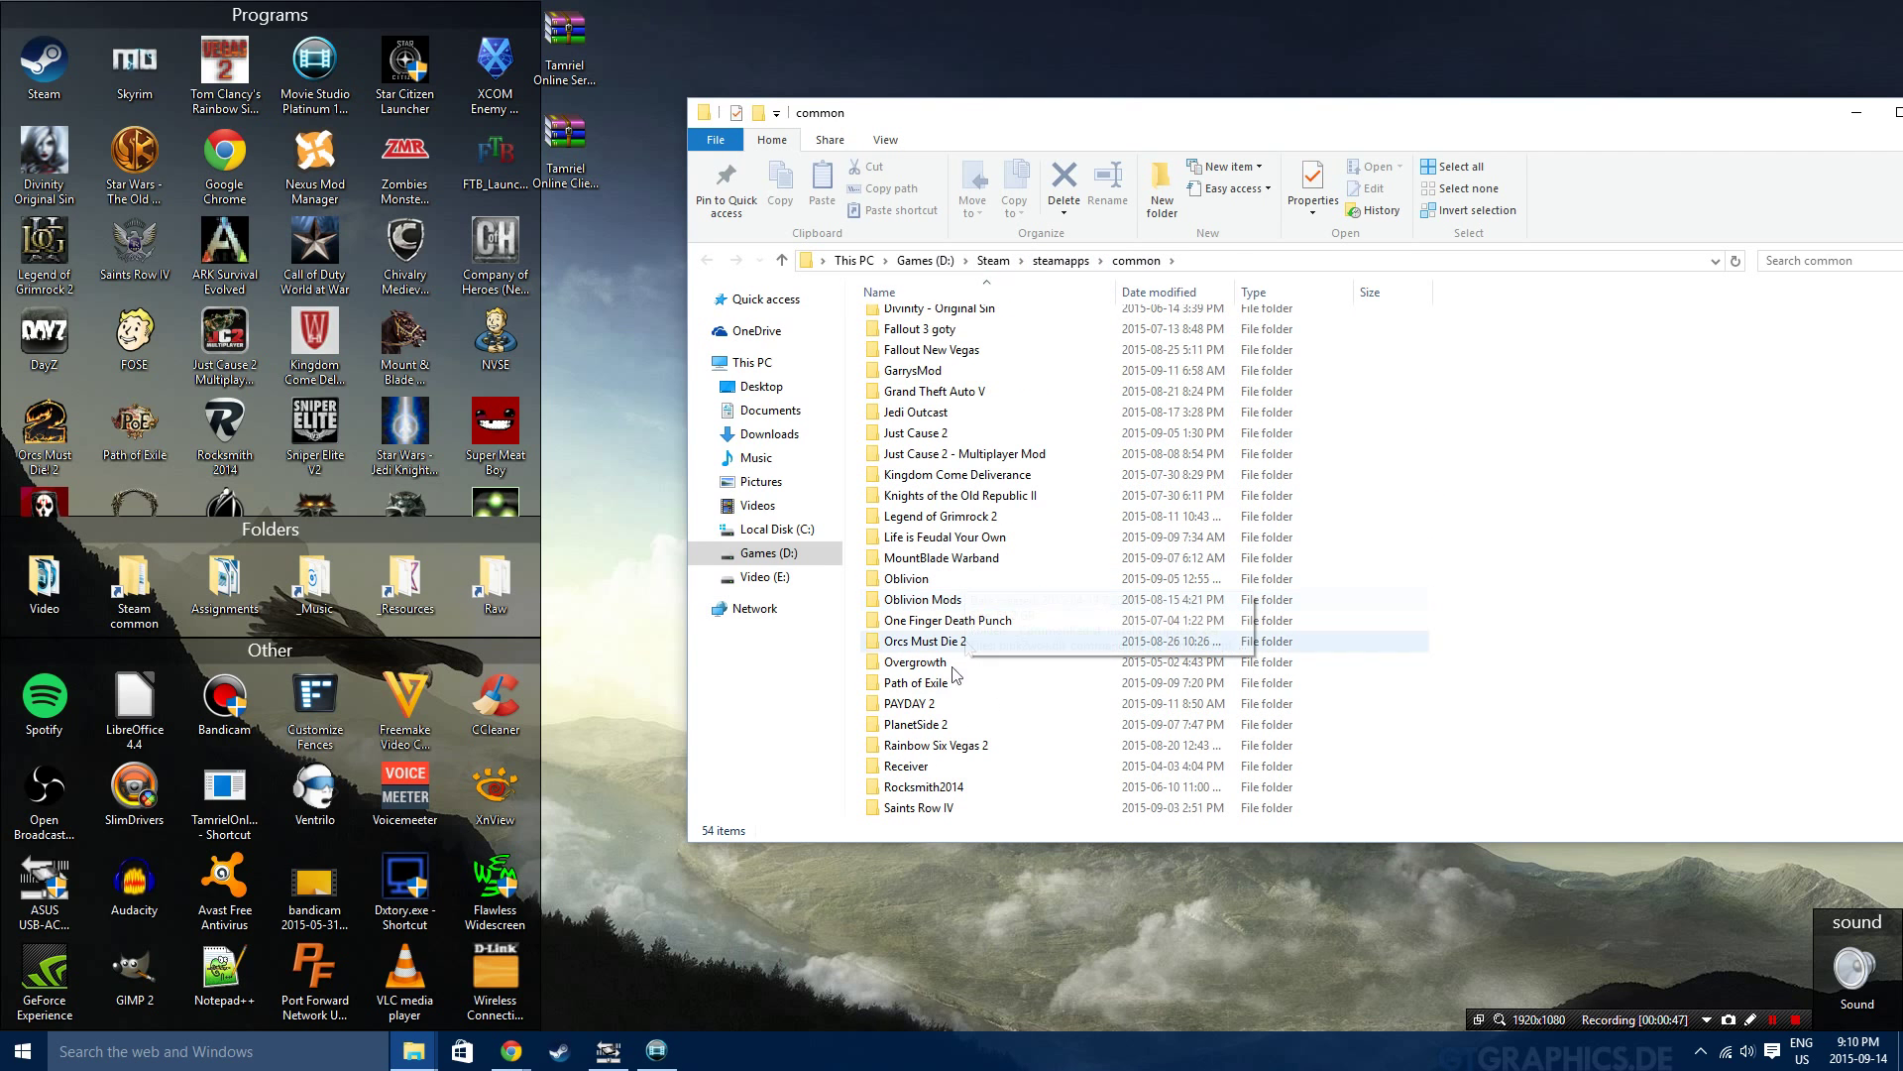
pyautogui.scroll(-1, 942, 733)
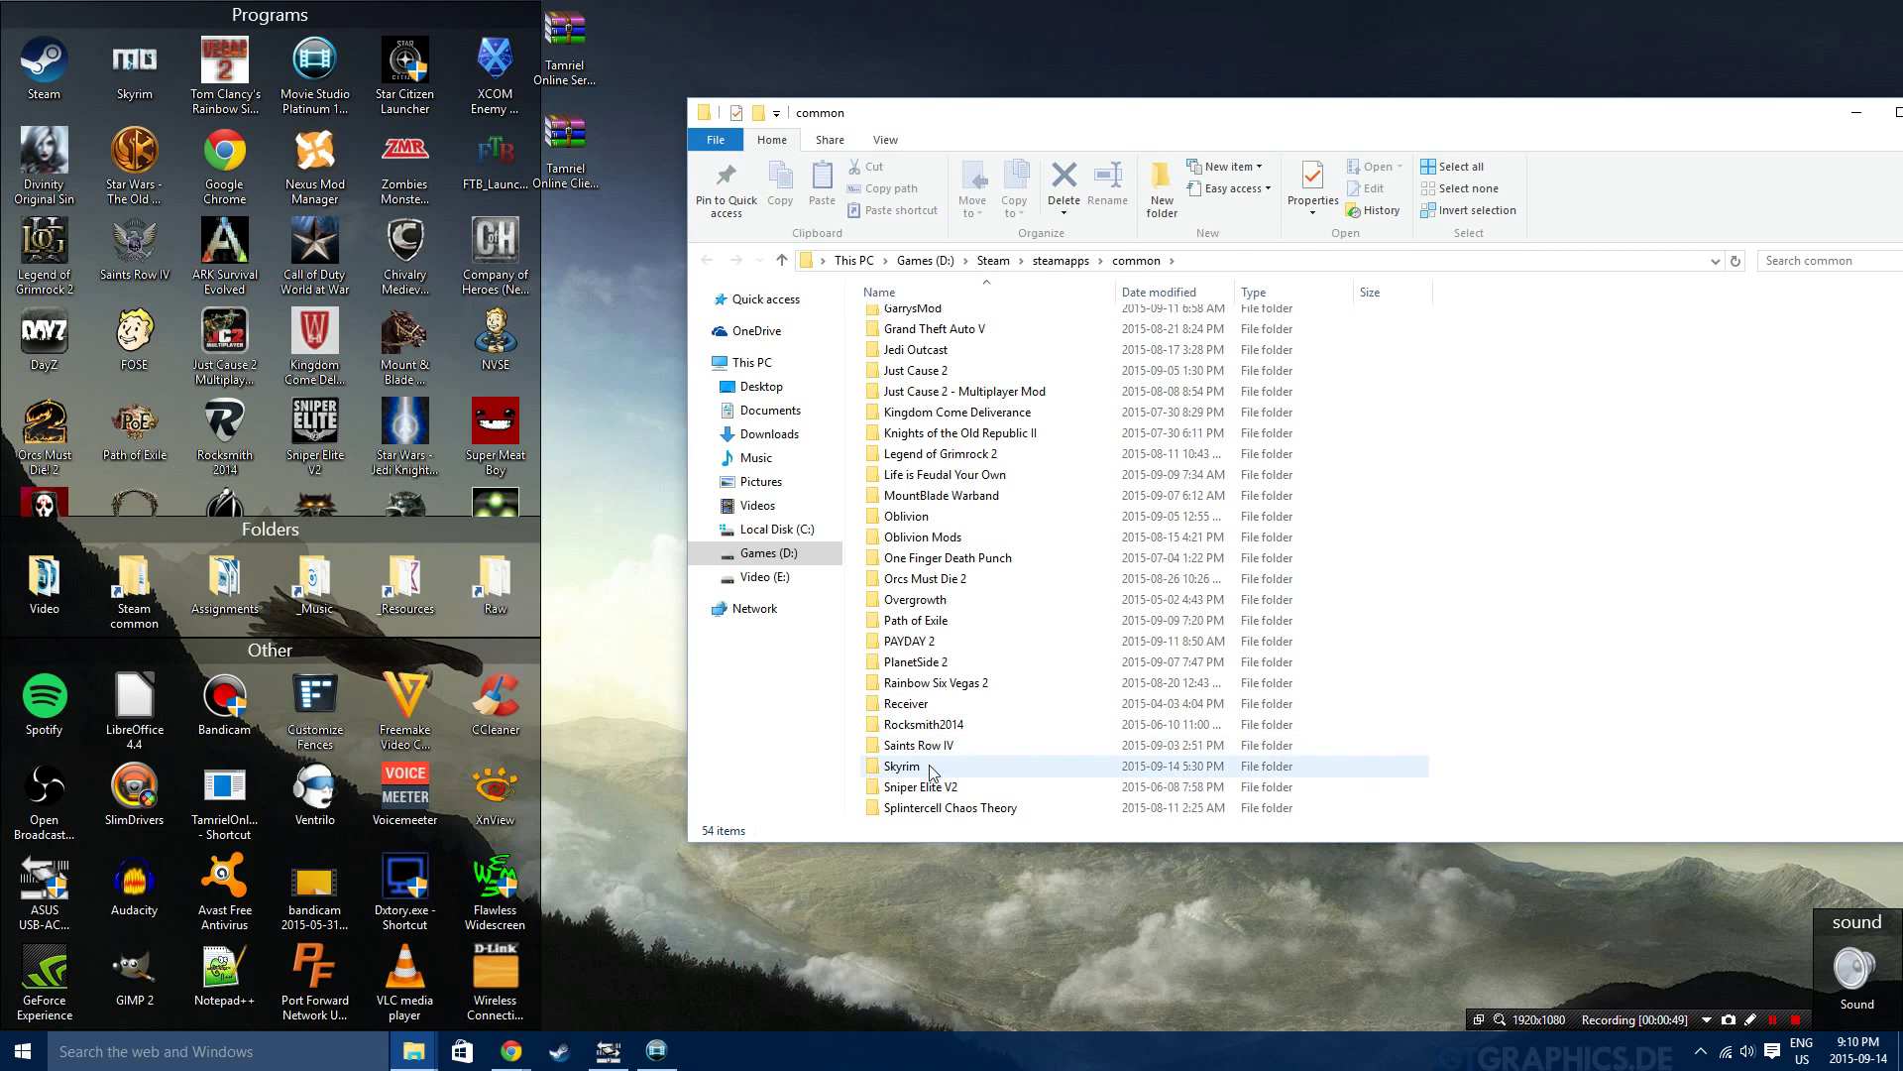
pyautogui.doubleClick(929, 771)
pyautogui.moveTo(1199, 114); pyautogui.dragTo(1902, 297)
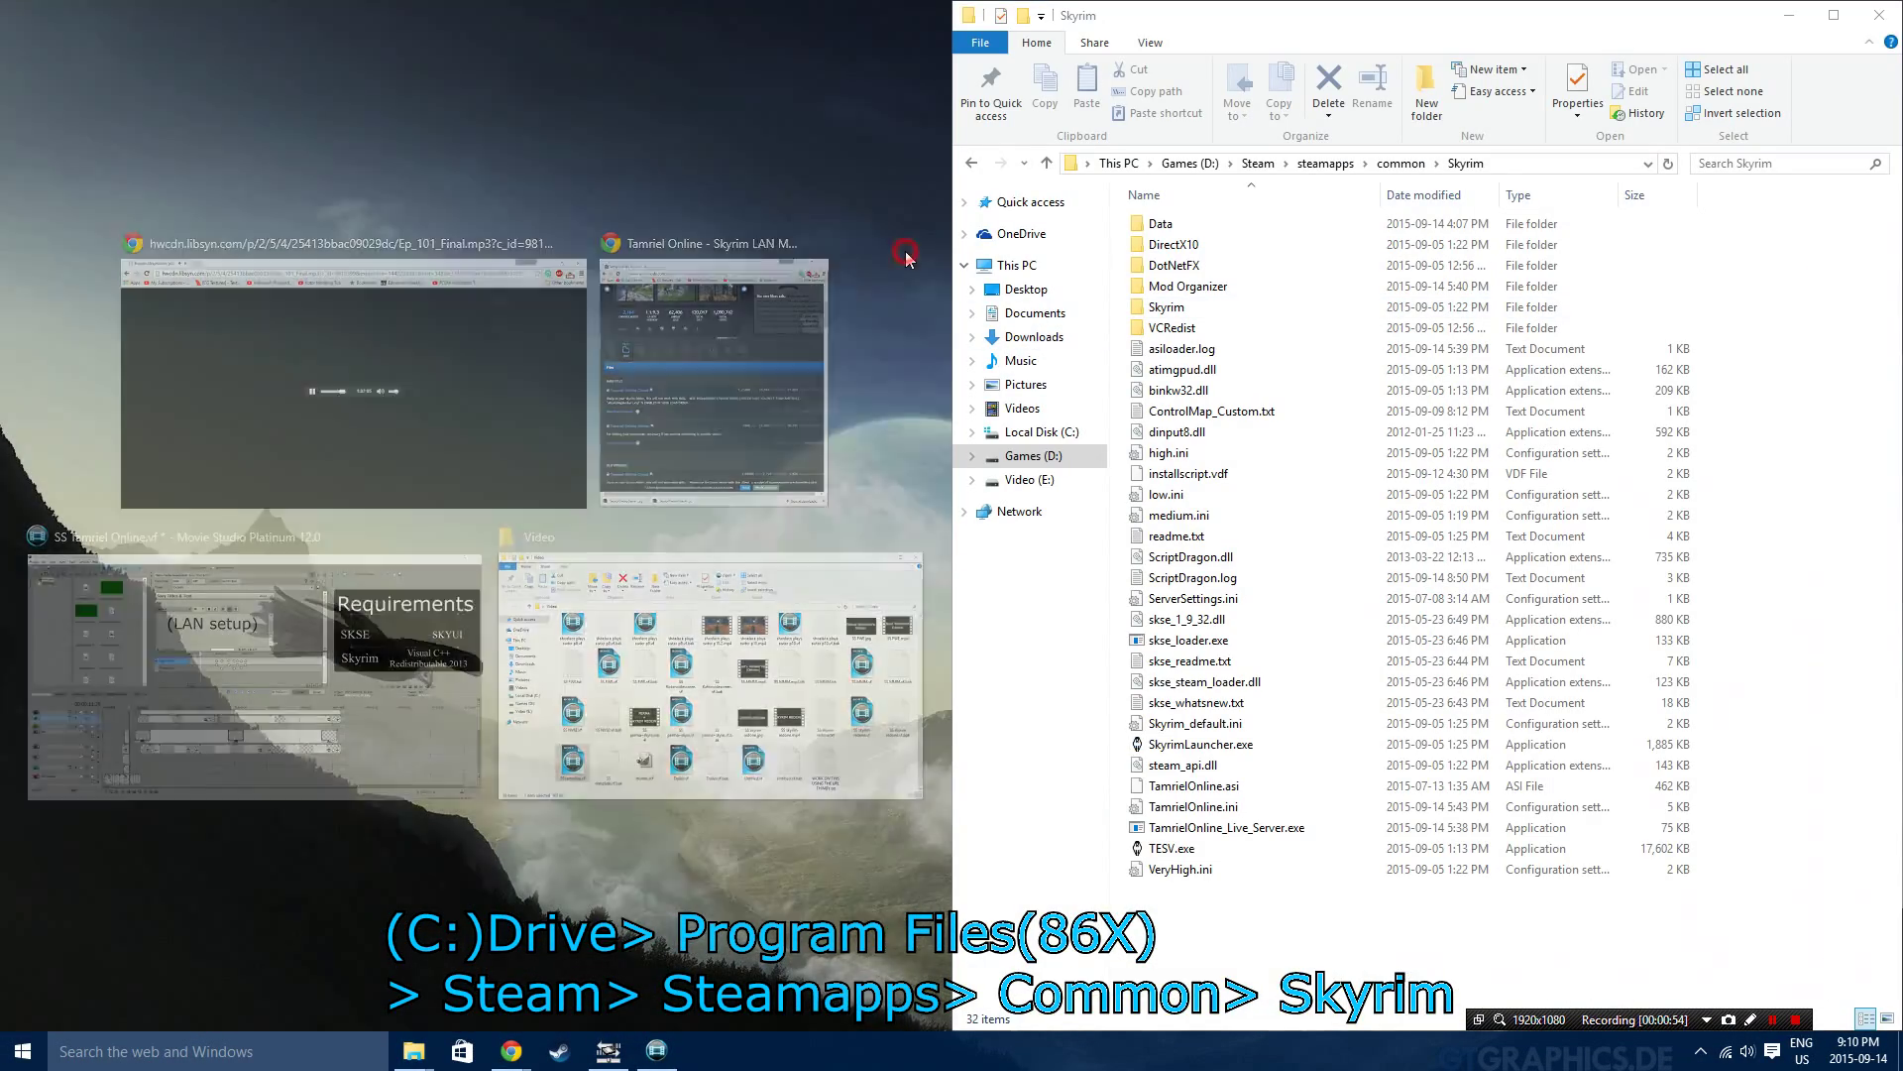
pyautogui.click(905, 256)
# Extract the Tamriel Online Client and Server zips with WinRAR into their own desktop folders.
pyautogui.rightClick(573, 152)
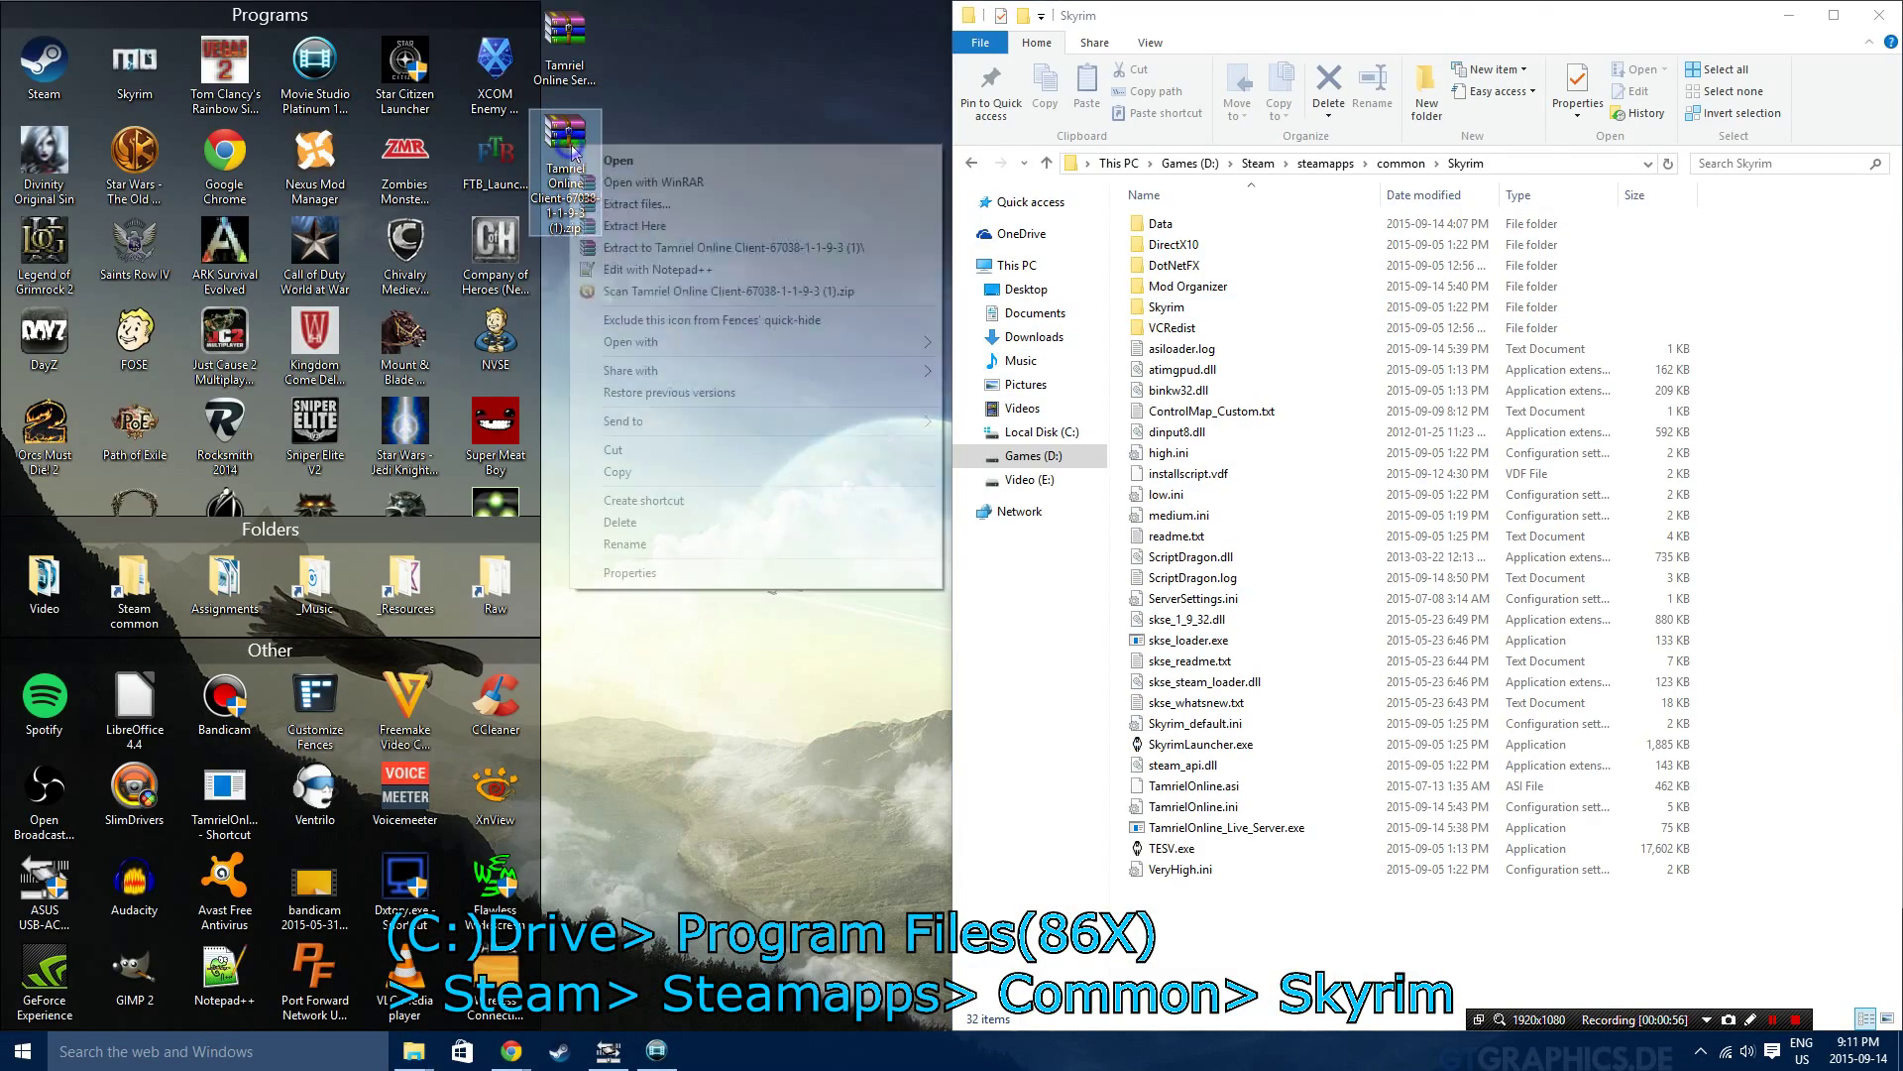
pyautogui.click(645, 247)
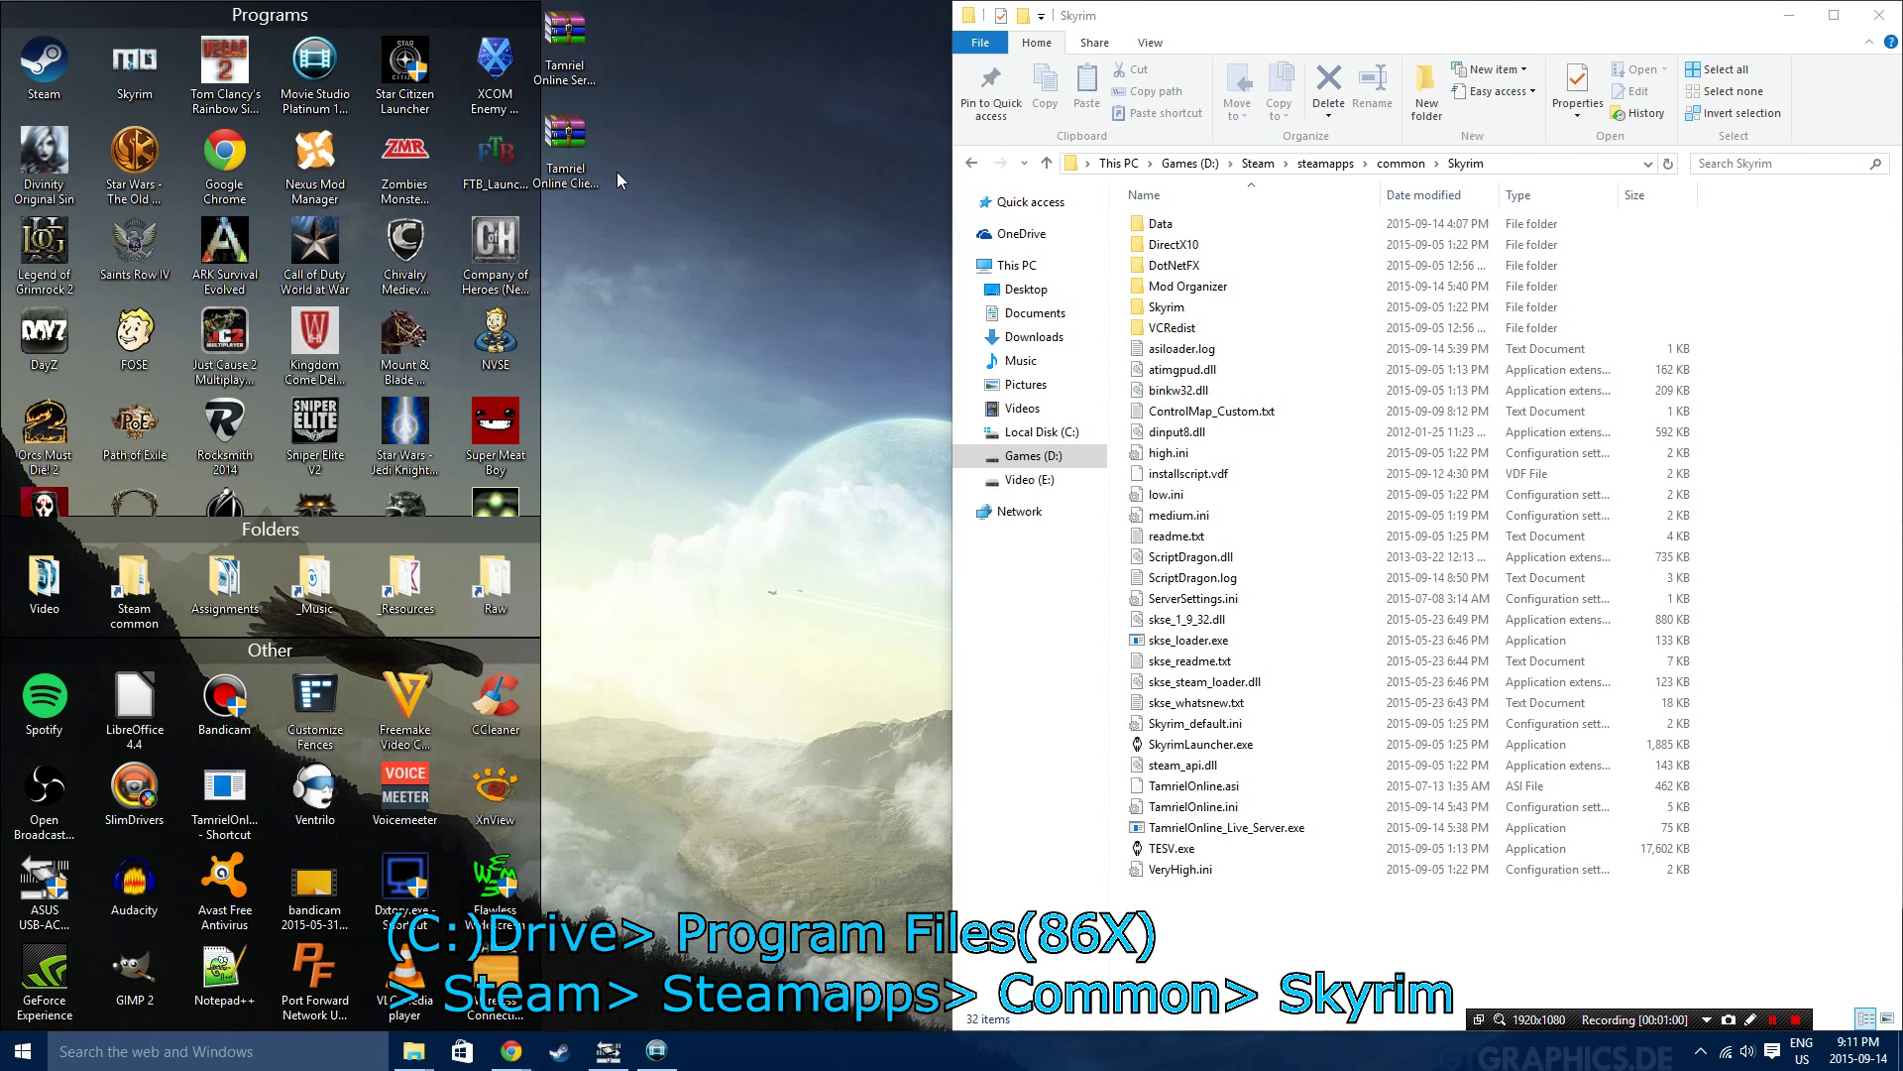
pyautogui.rightClick(575, 37)
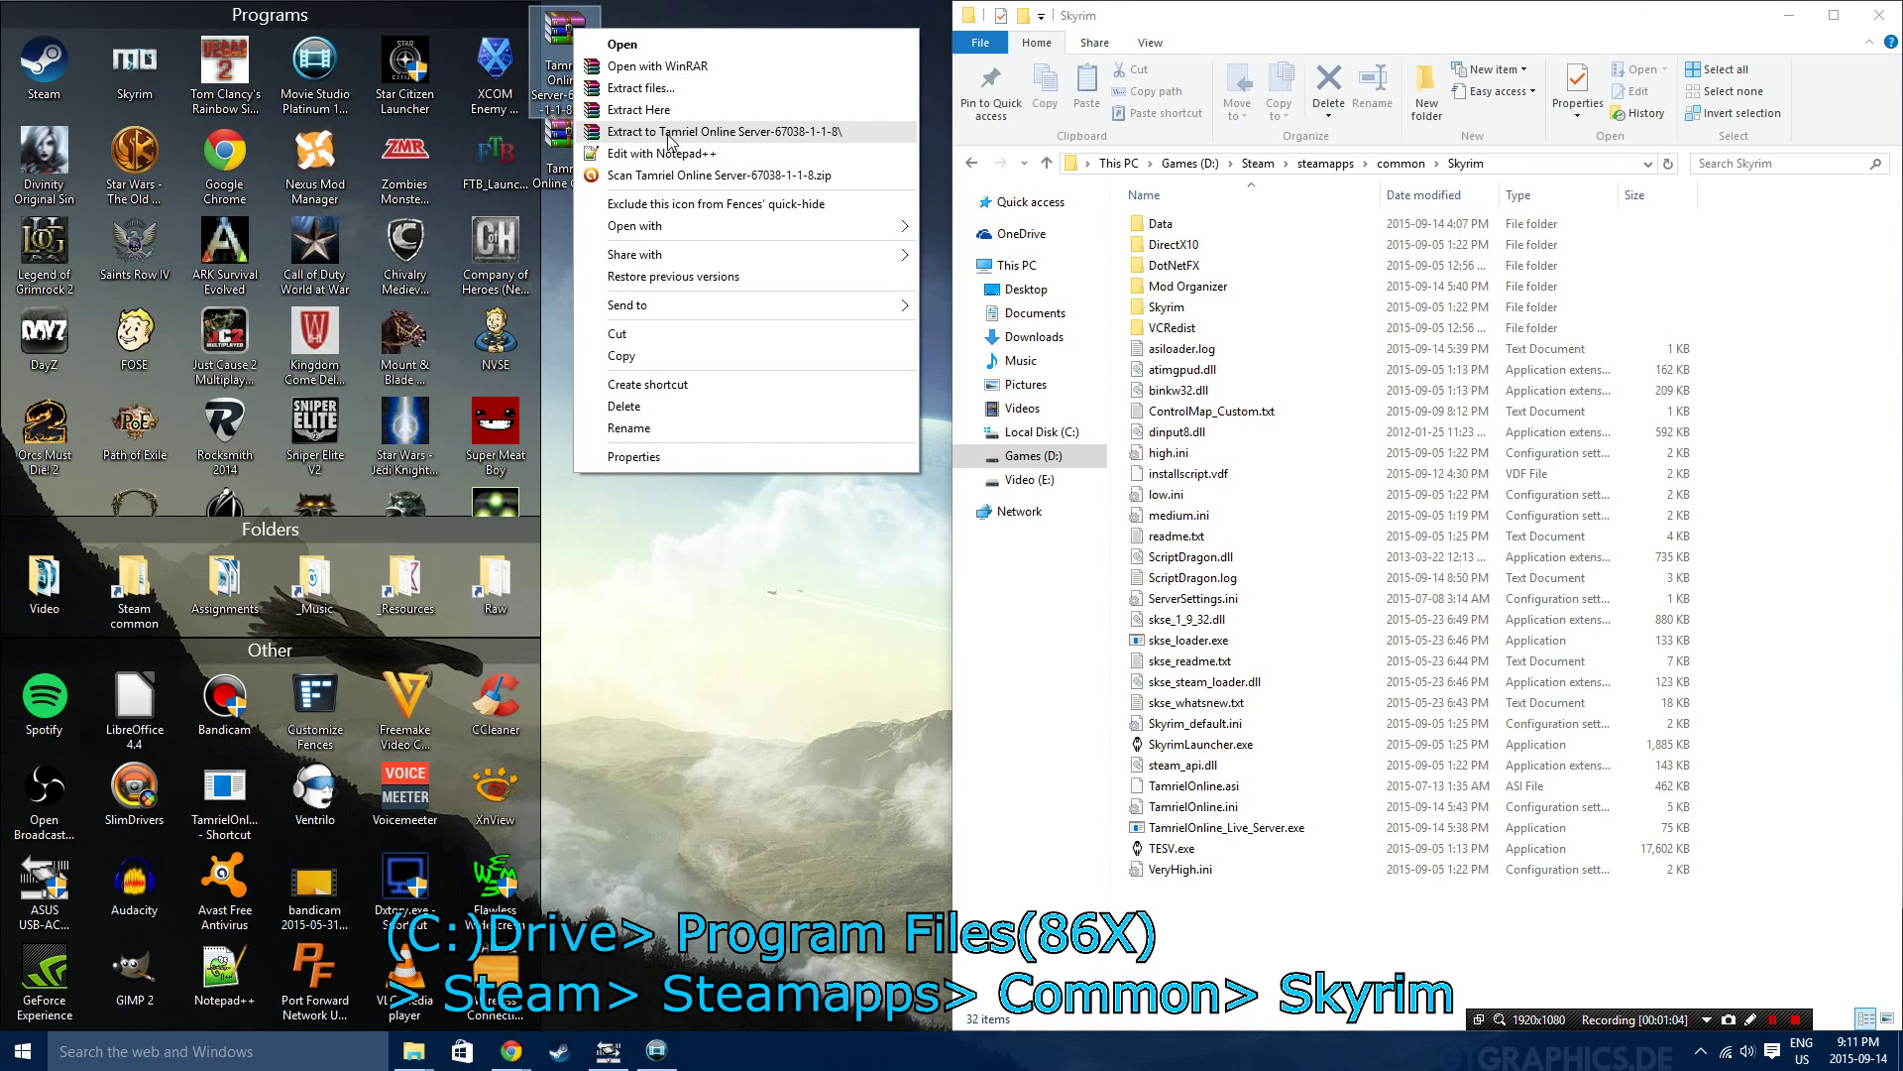
pyautogui.click(669, 134)
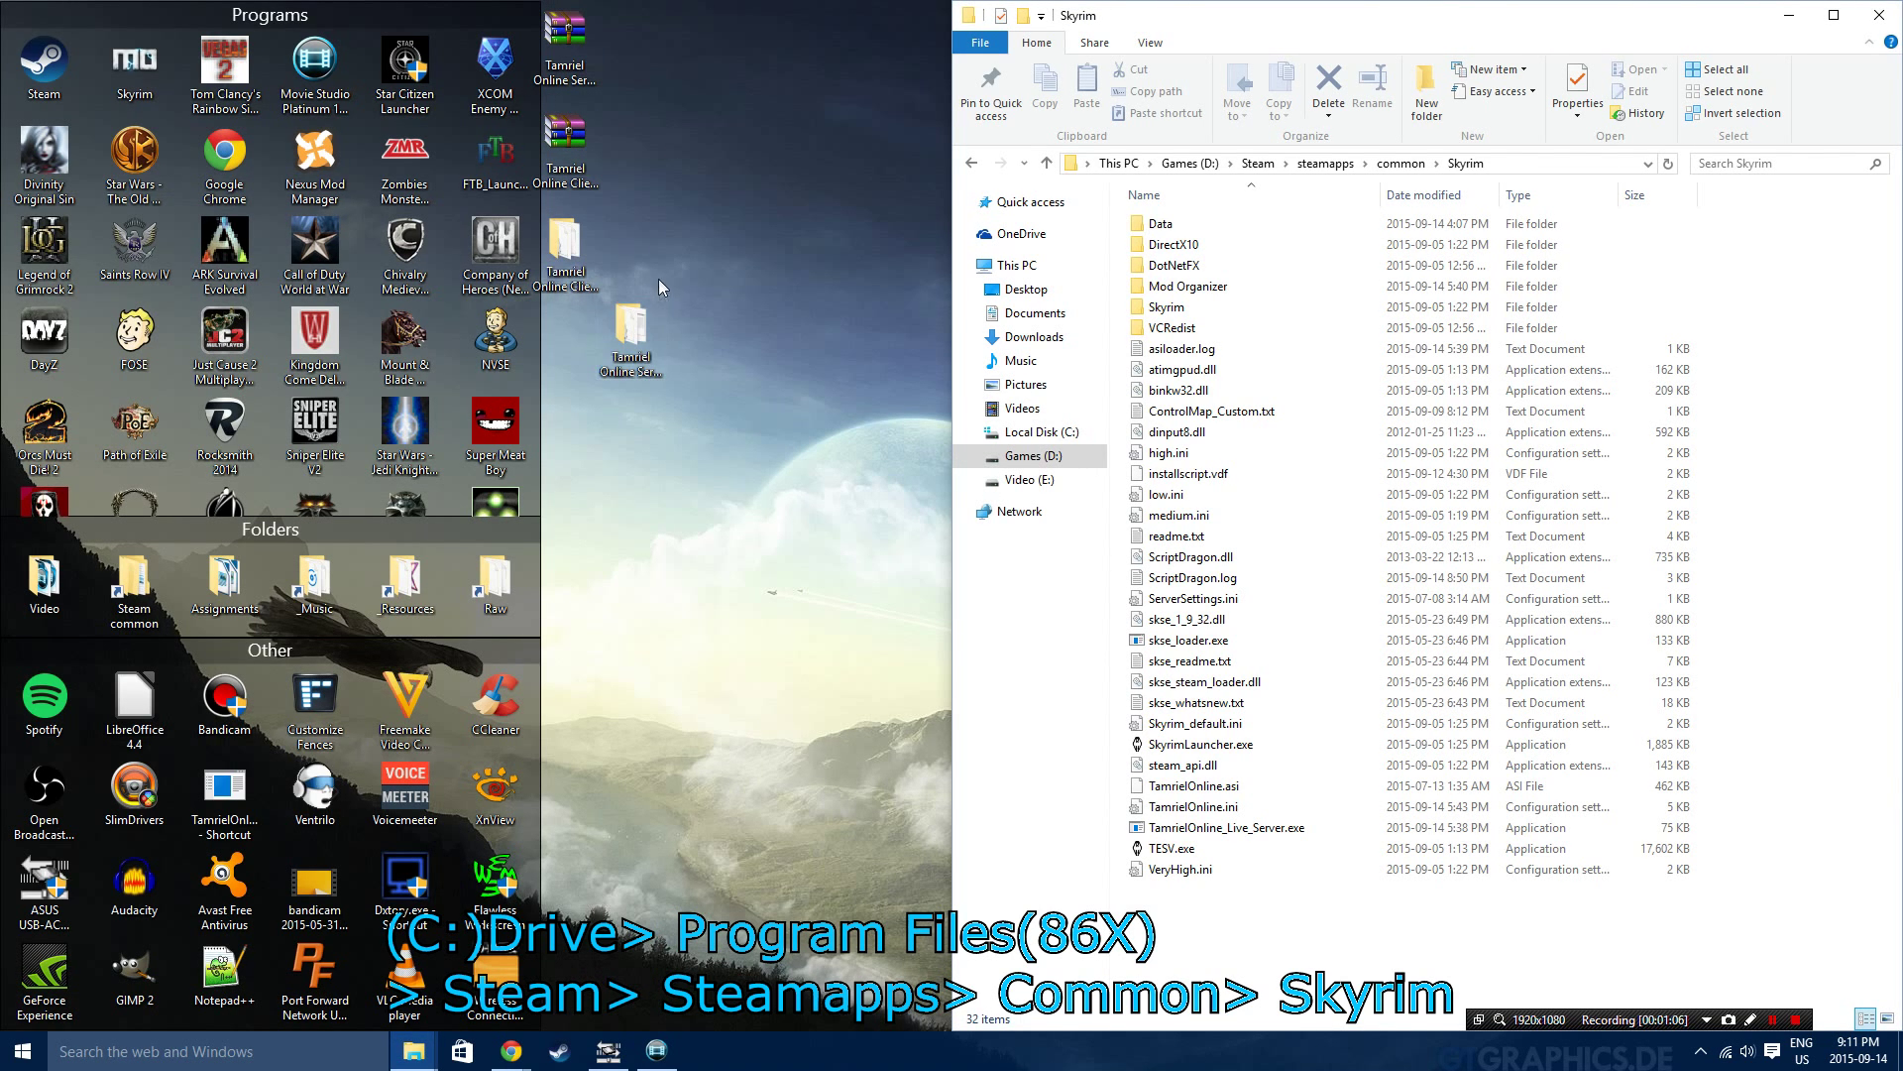
pyautogui.click(578, 254)
pyautogui.doubleClick(578, 255)
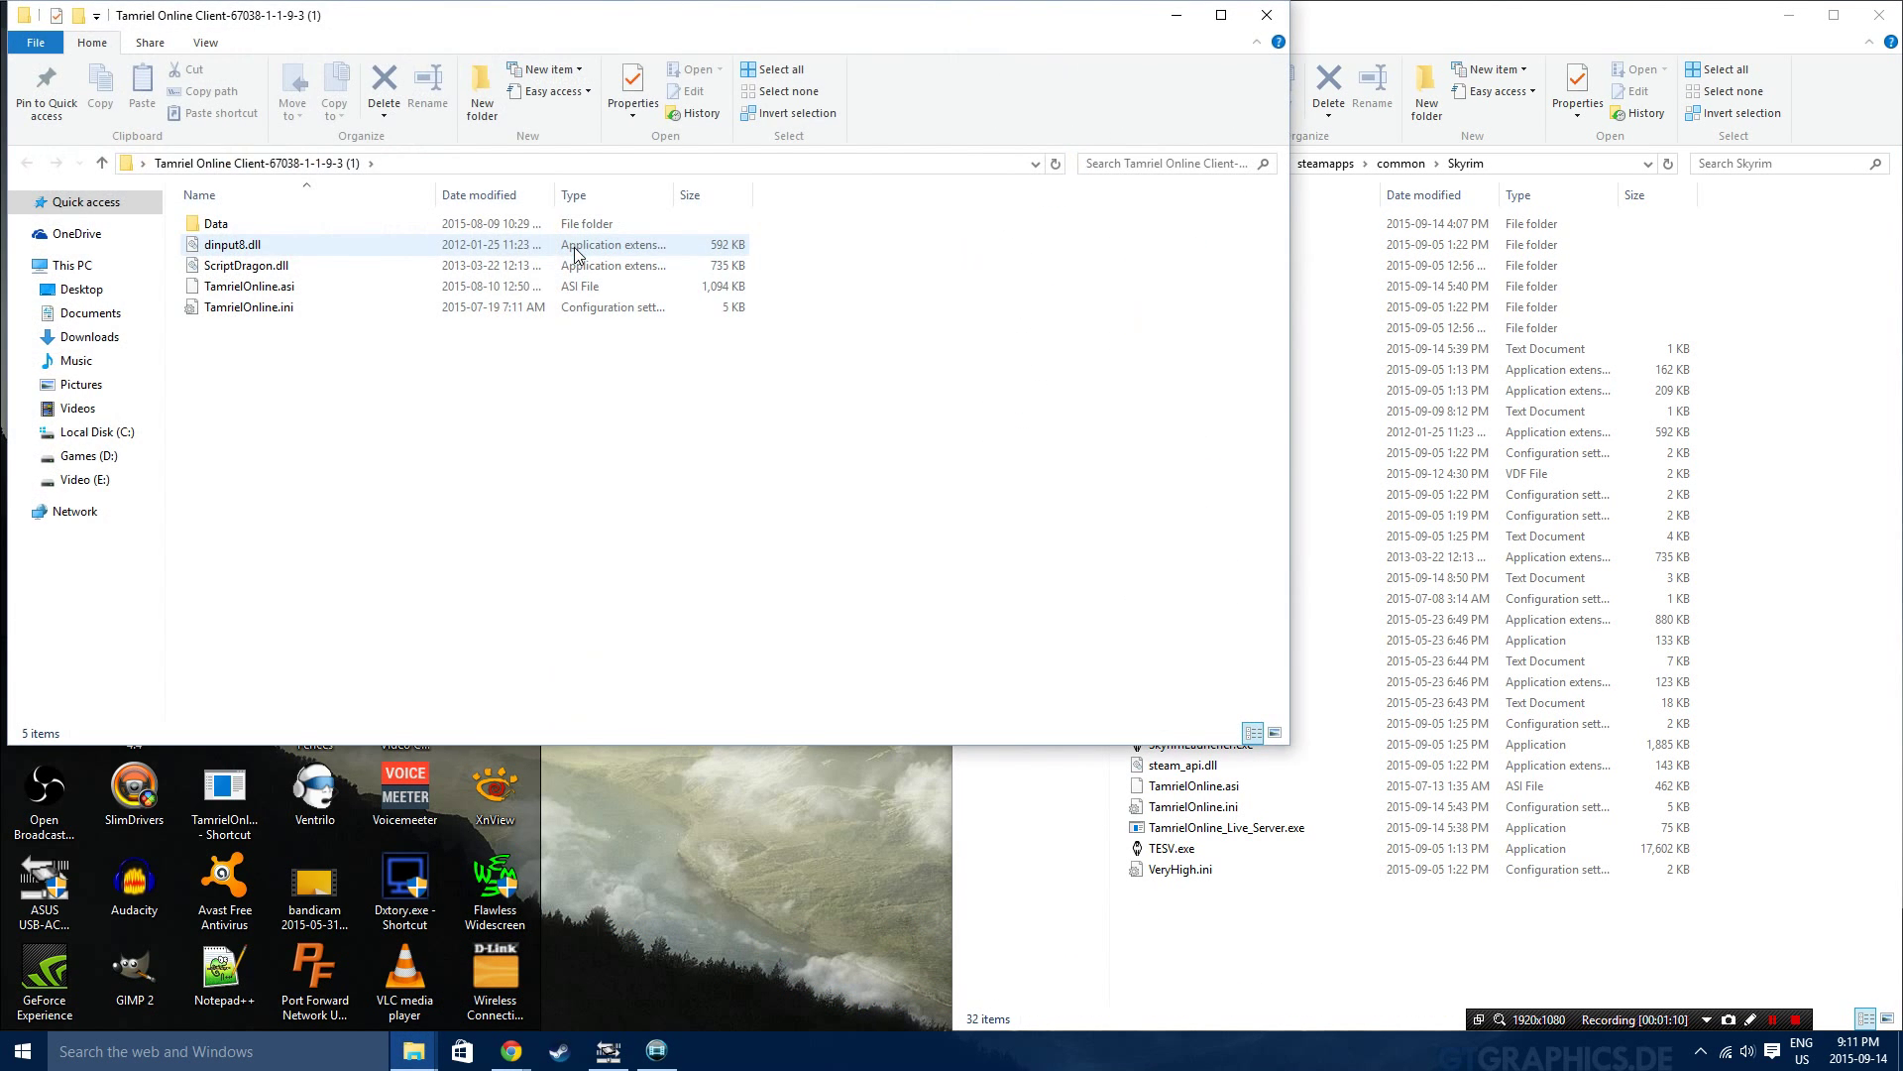
pyautogui.moveTo(437, 343); pyautogui.dragTo(313, 239)
pyautogui.rightClick(314, 245)
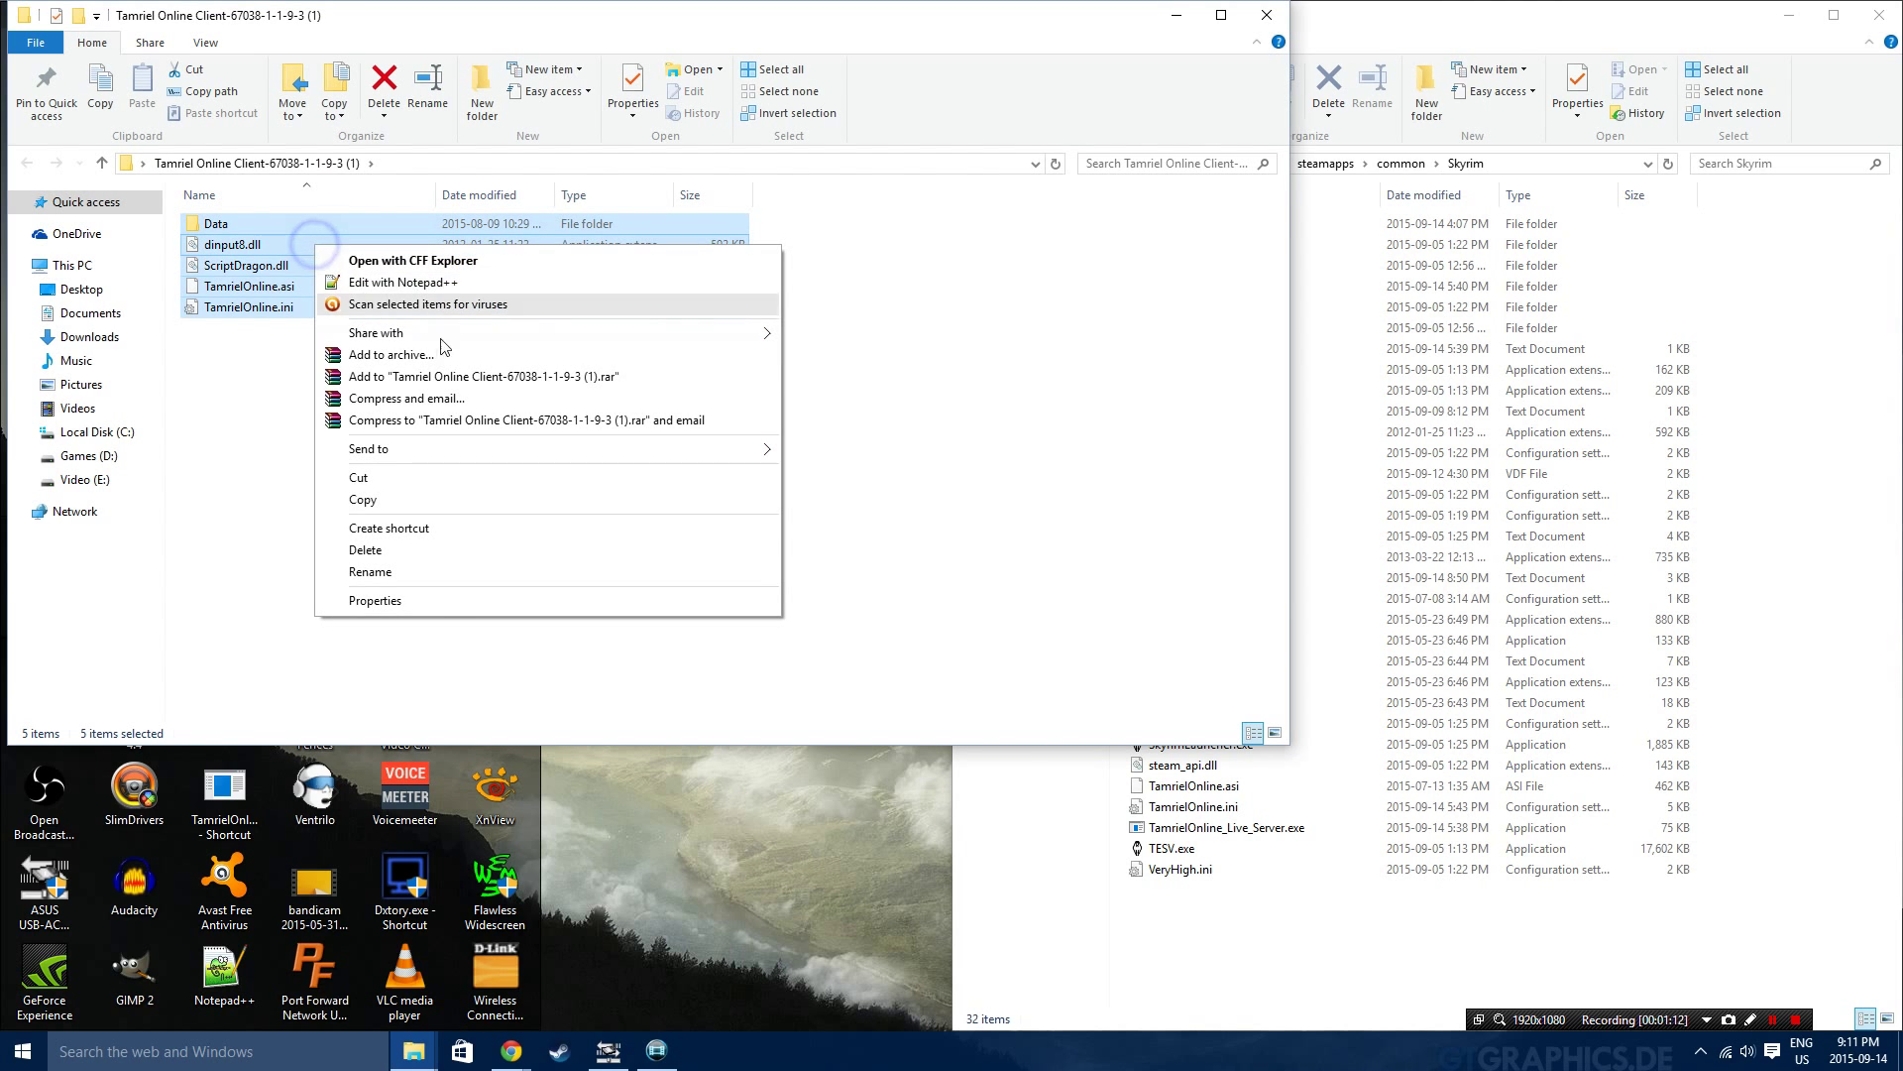
pyautogui.click(377, 500)
pyautogui.click(1178, 16)
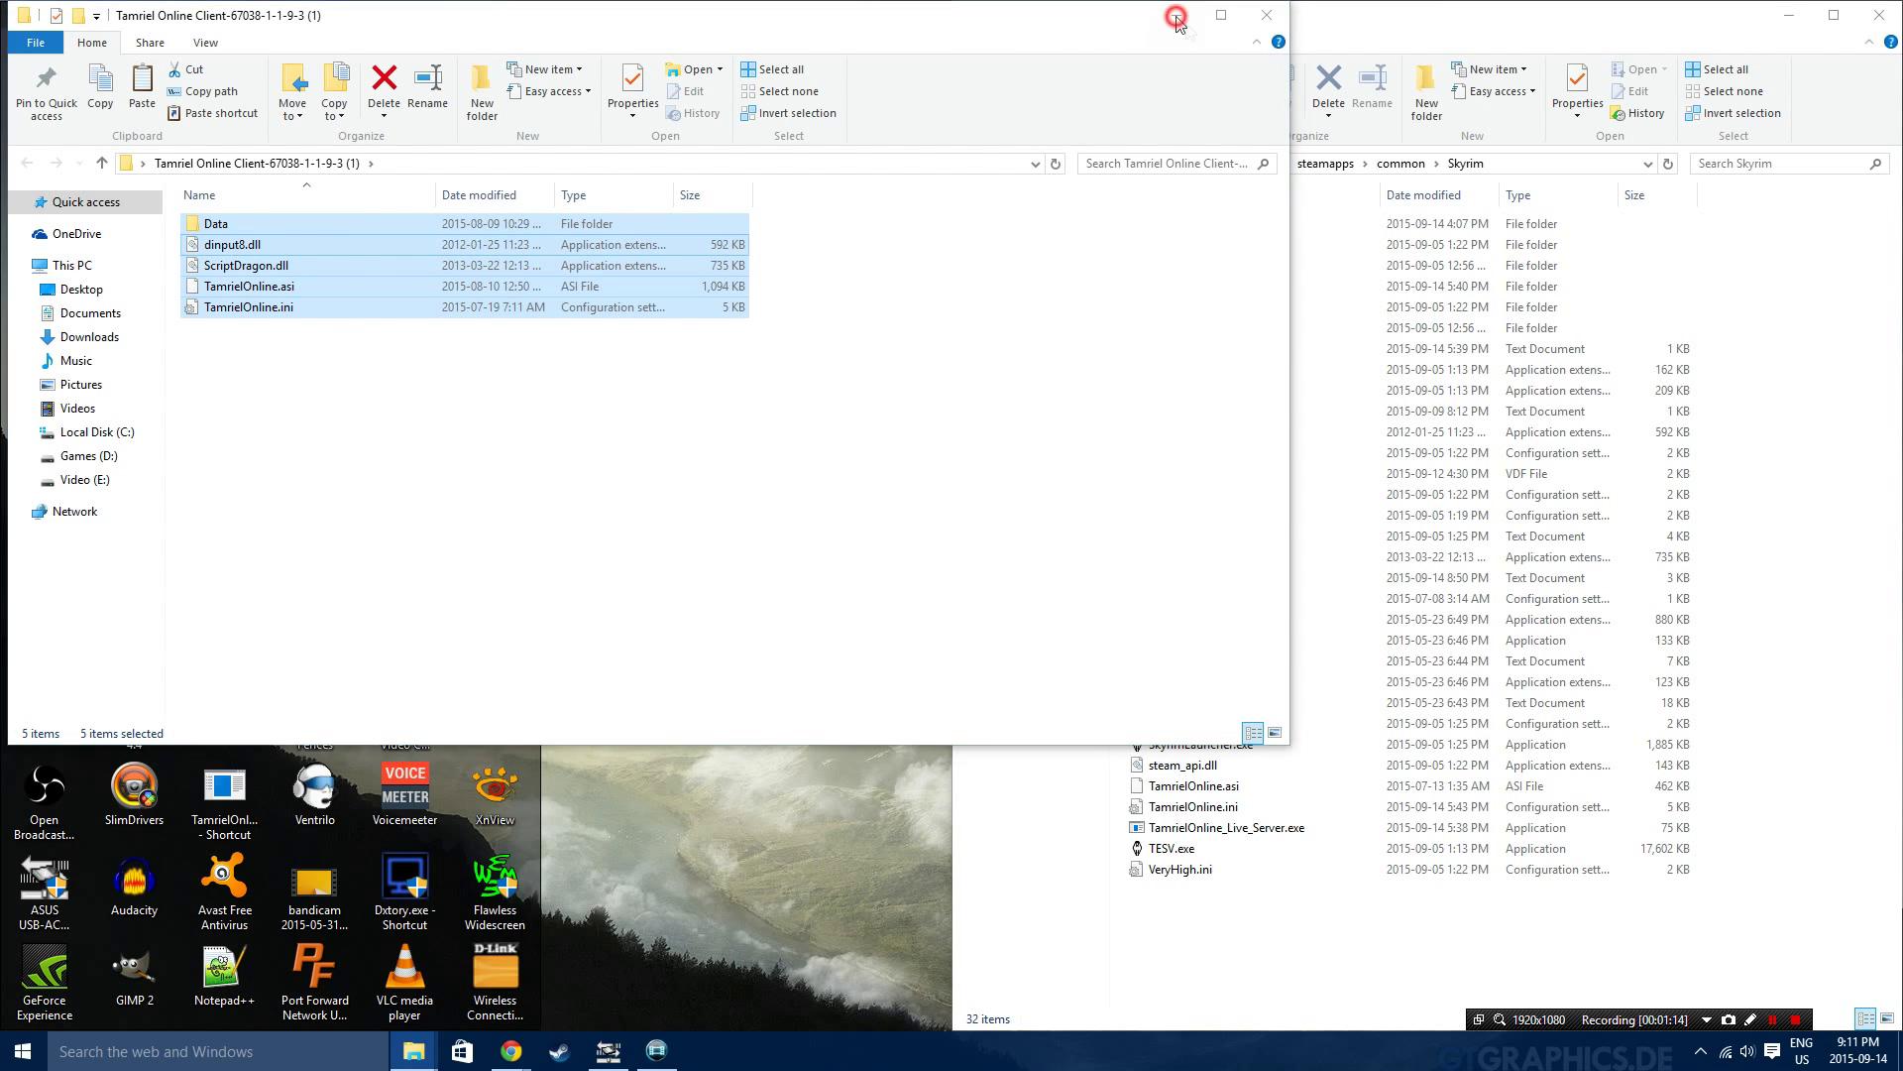
pyautogui.rightClick(1729, 548)
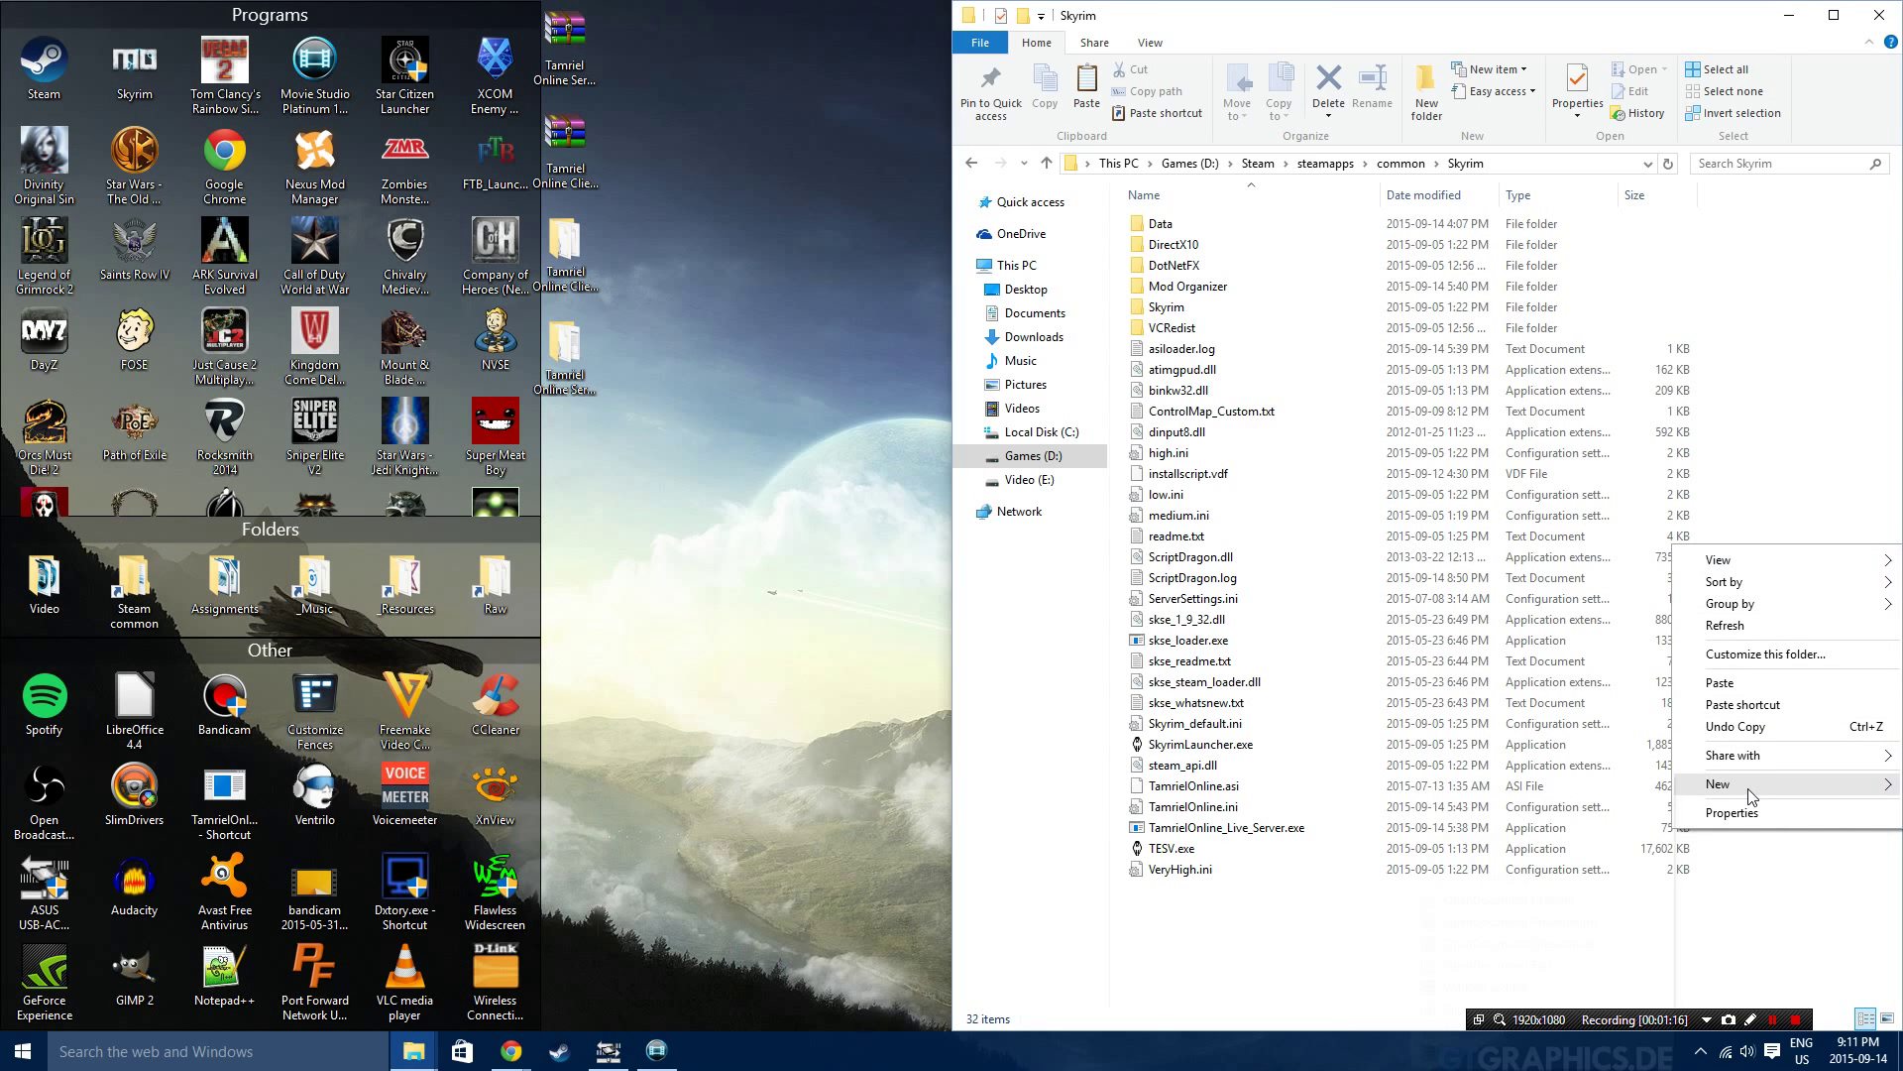
pyautogui.click(803, 583)
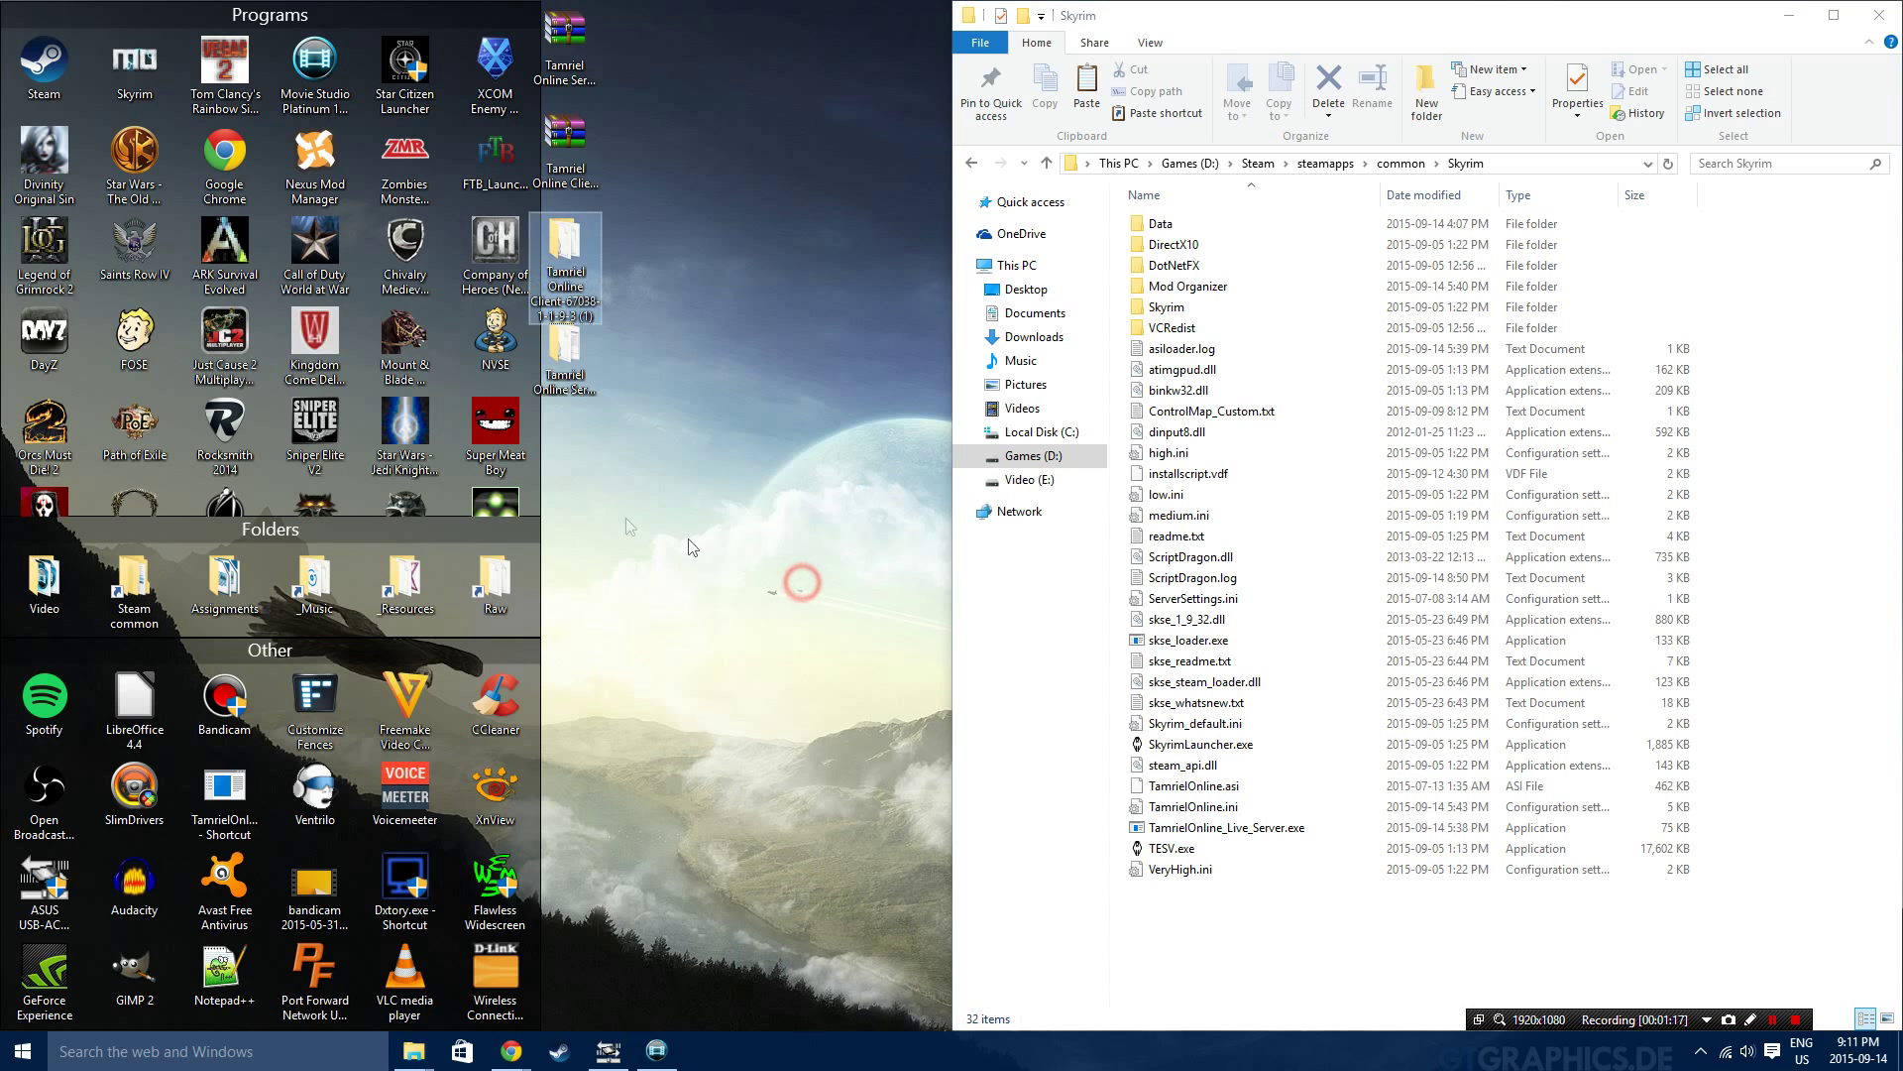
pyautogui.doubleClick(565, 342)
pyautogui.moveTo(264, 293); pyautogui.dragTo(248, 248)
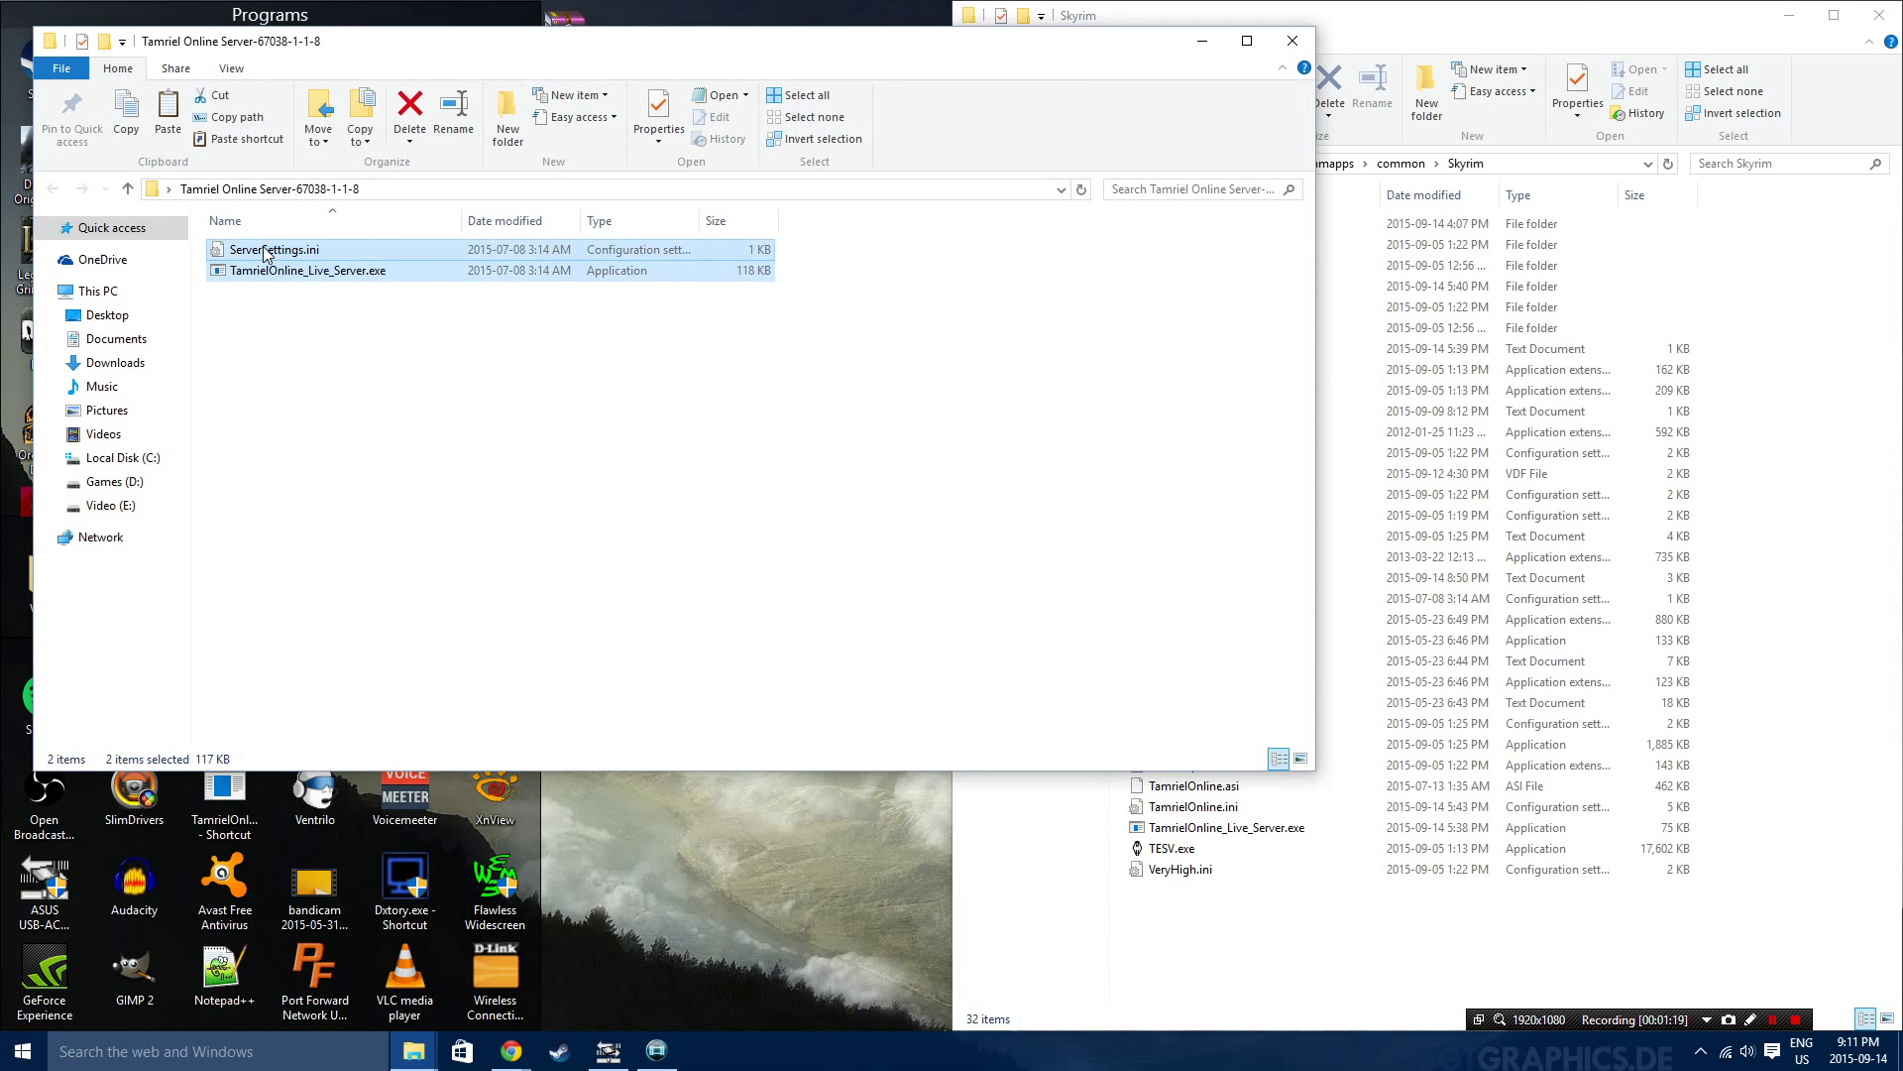
pyautogui.rightClick(268, 250)
pyautogui.click(405, 466)
pyautogui.click(445, 399)
pyautogui.click(1293, 40)
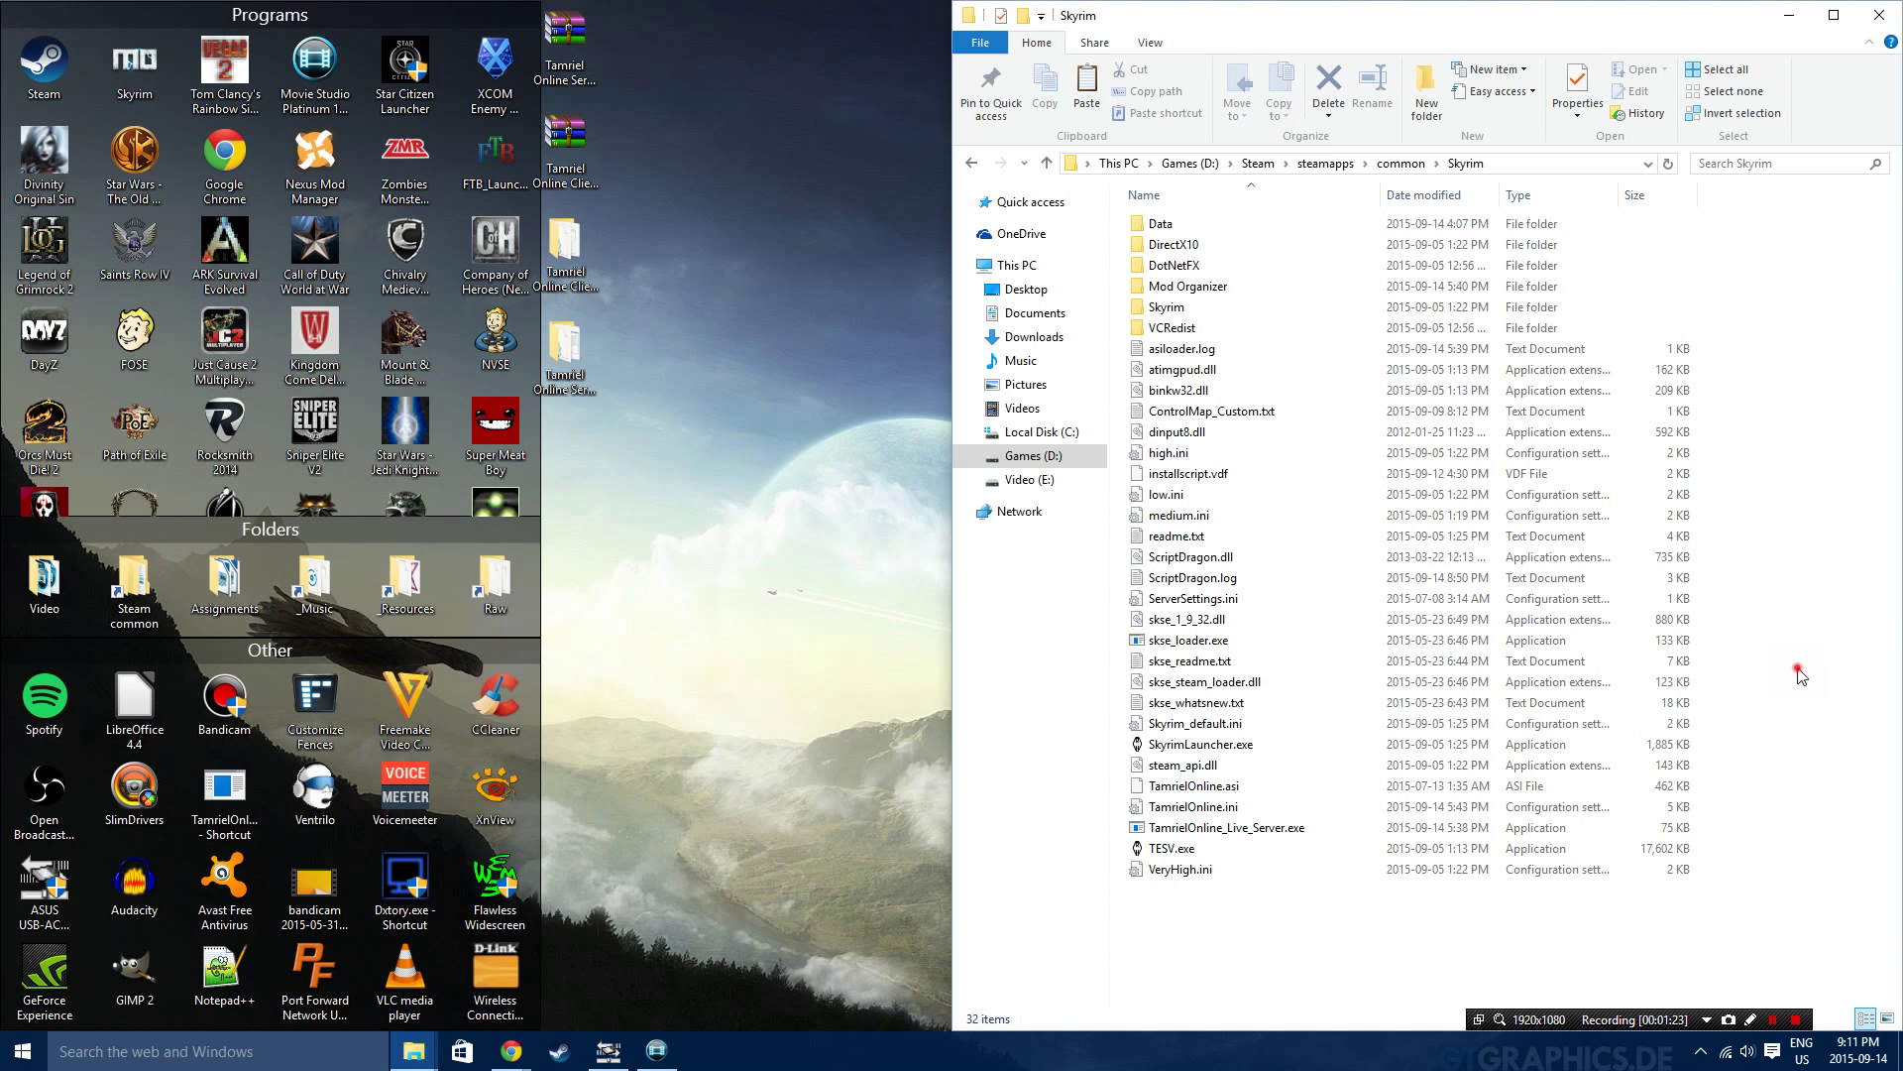
pyautogui.rightClick(1787, 656)
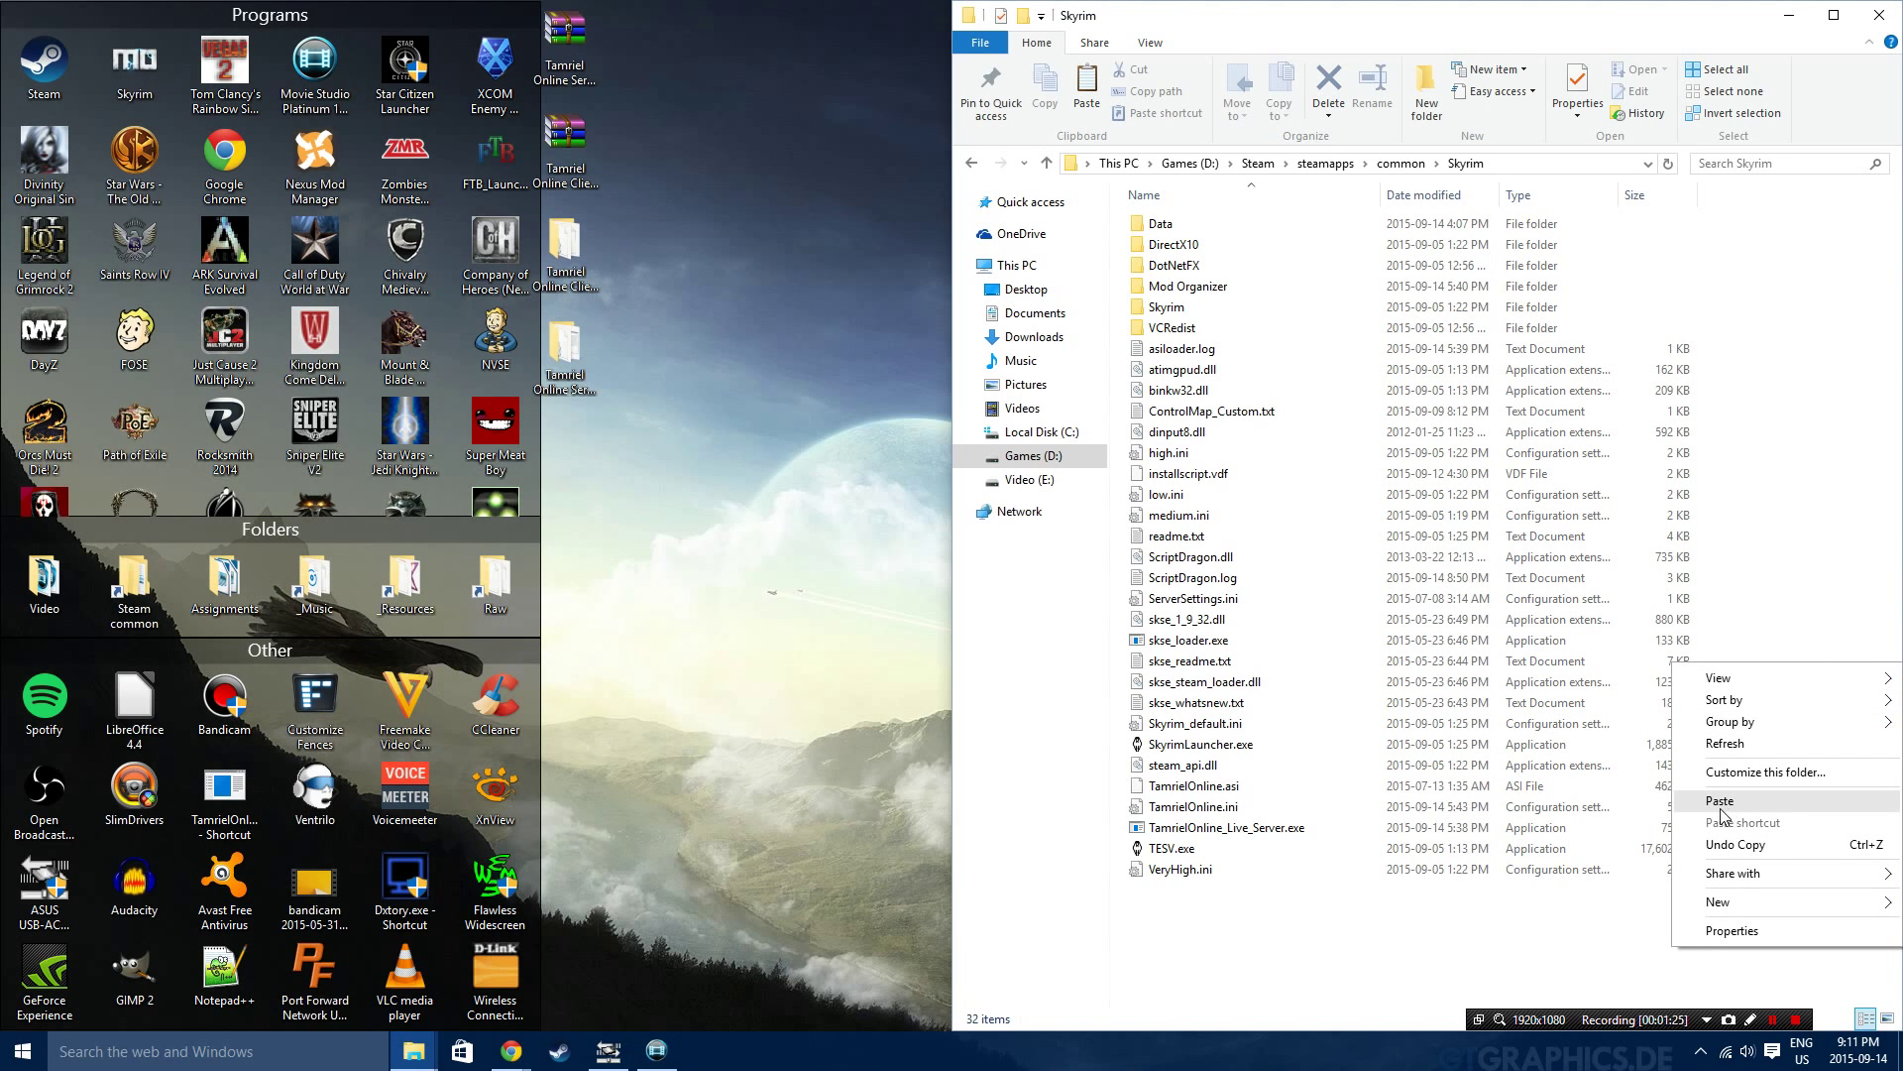
pyautogui.click(859, 642)
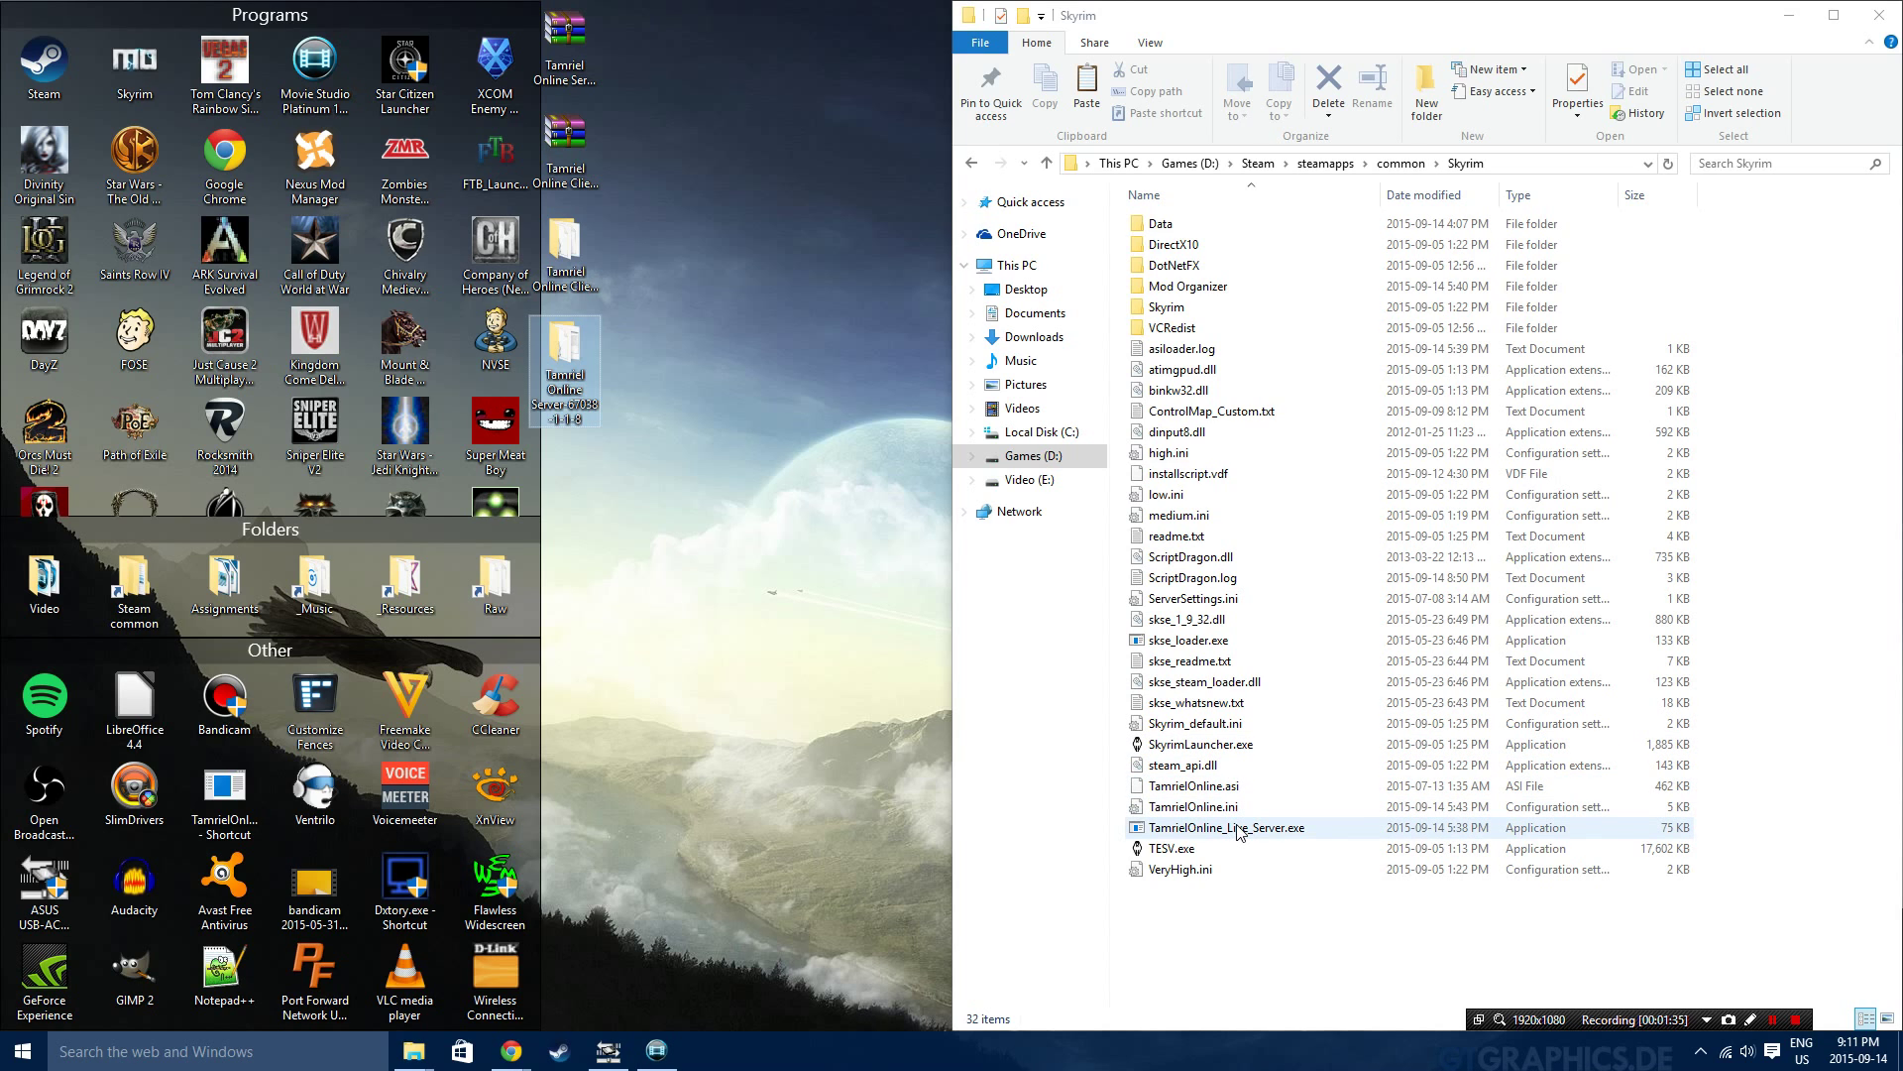
pyautogui.doubleClick(1192, 807)
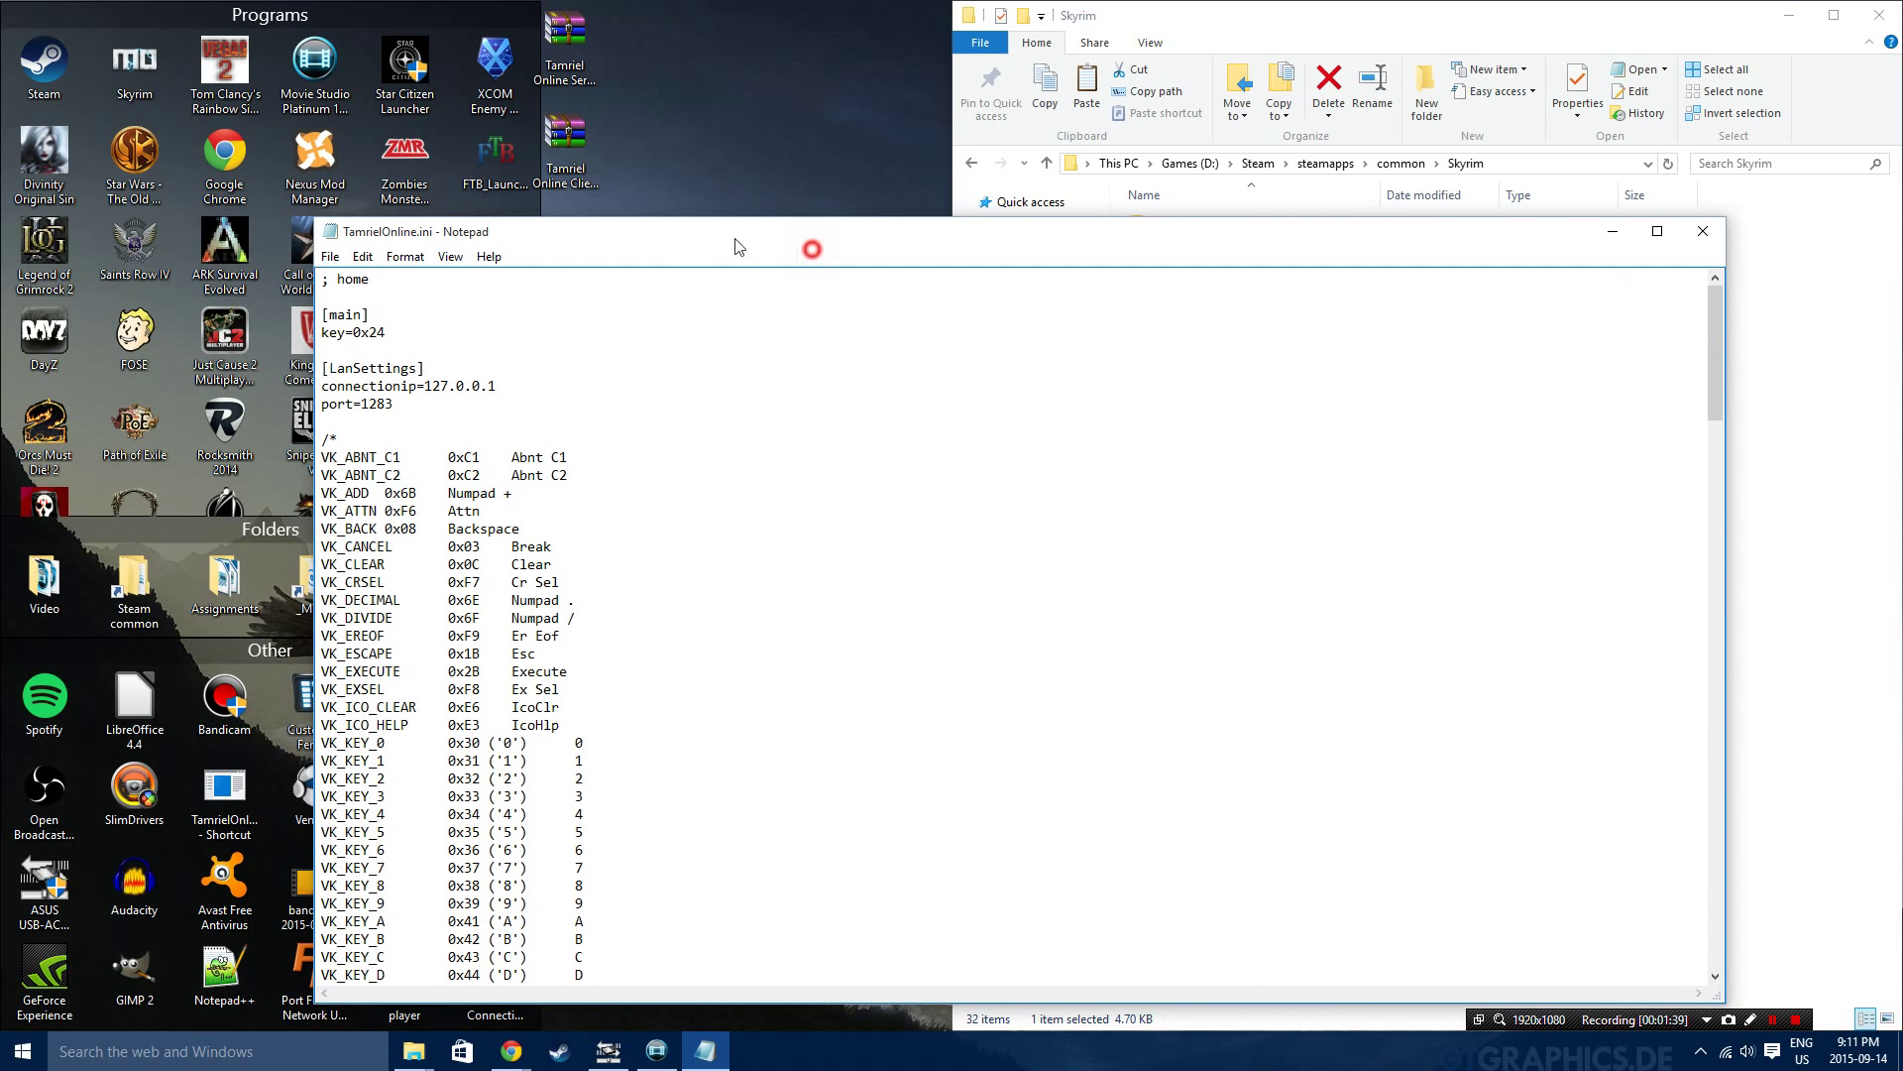
pyautogui.moveTo(824, 238); pyautogui.dragTo(2, 168)
pyautogui.moveTo(209, 166); pyautogui.dragTo(111, 169)
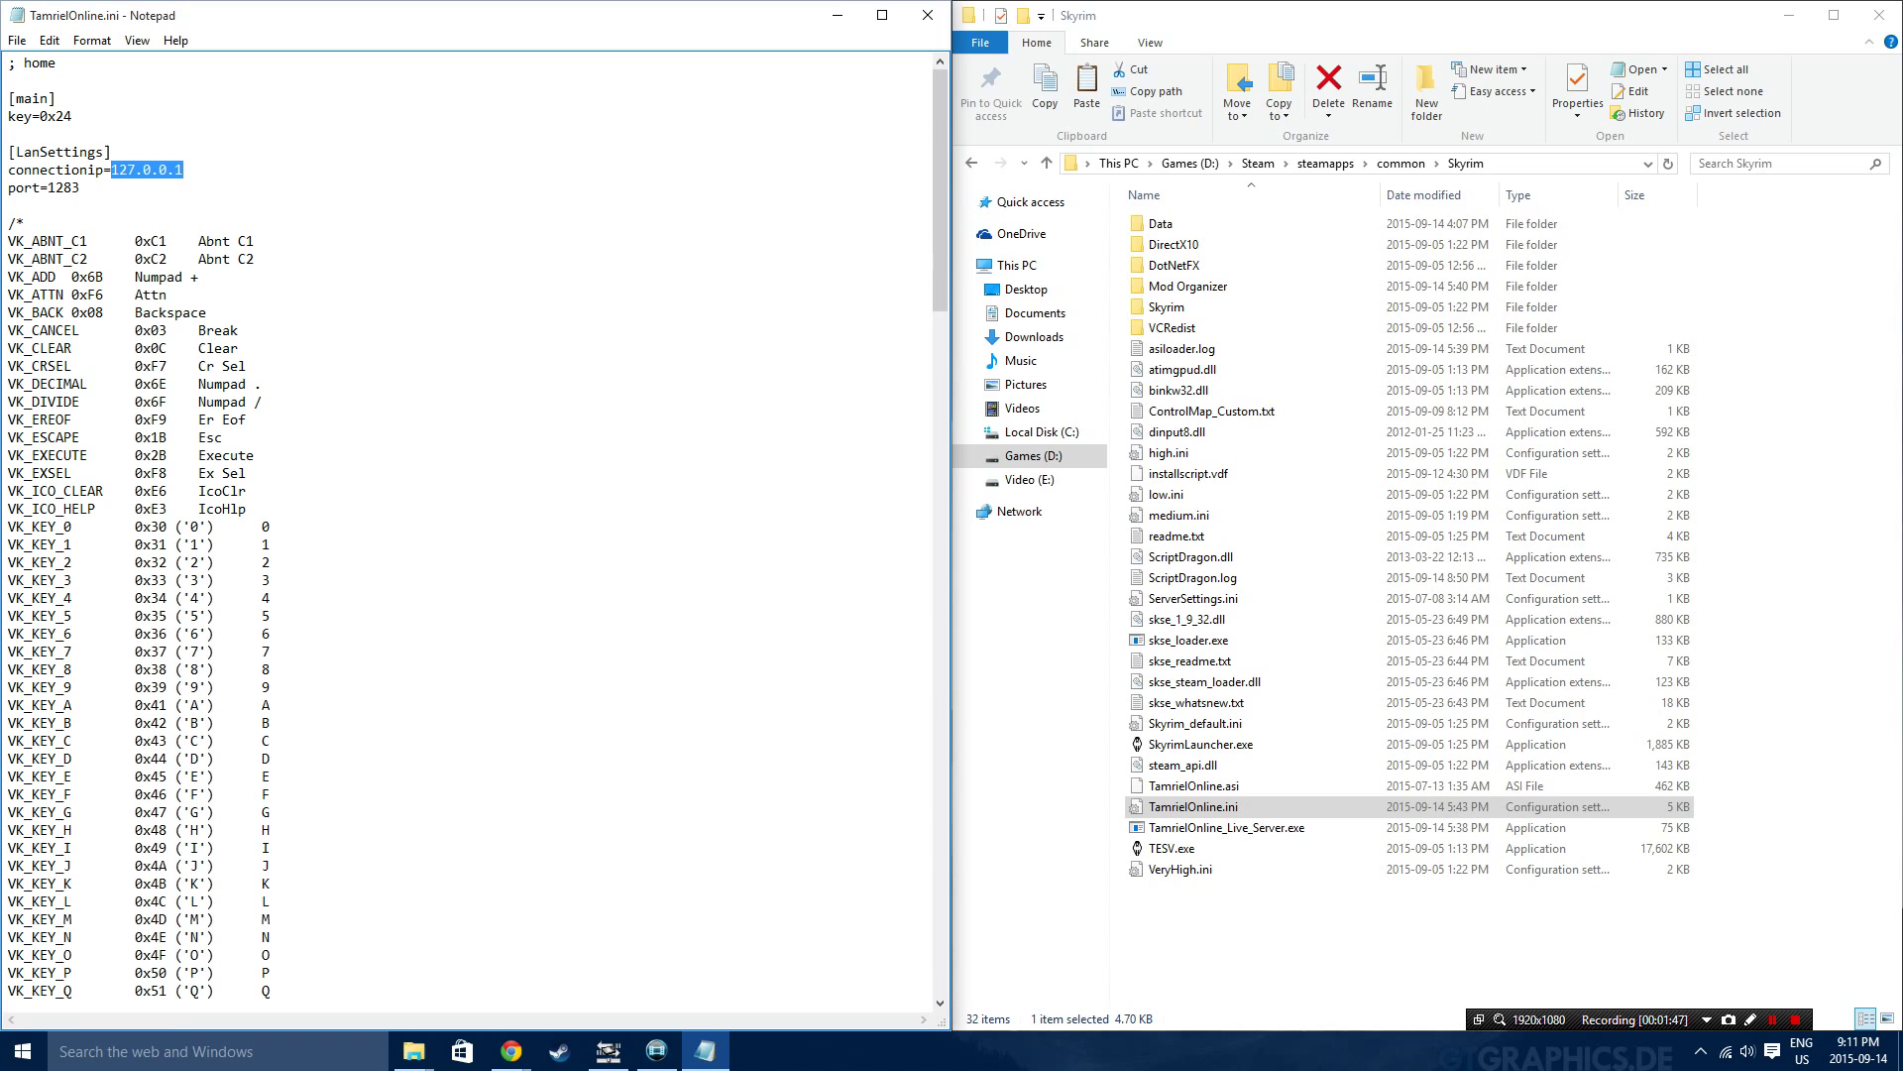
pyautogui.click(212, 174)
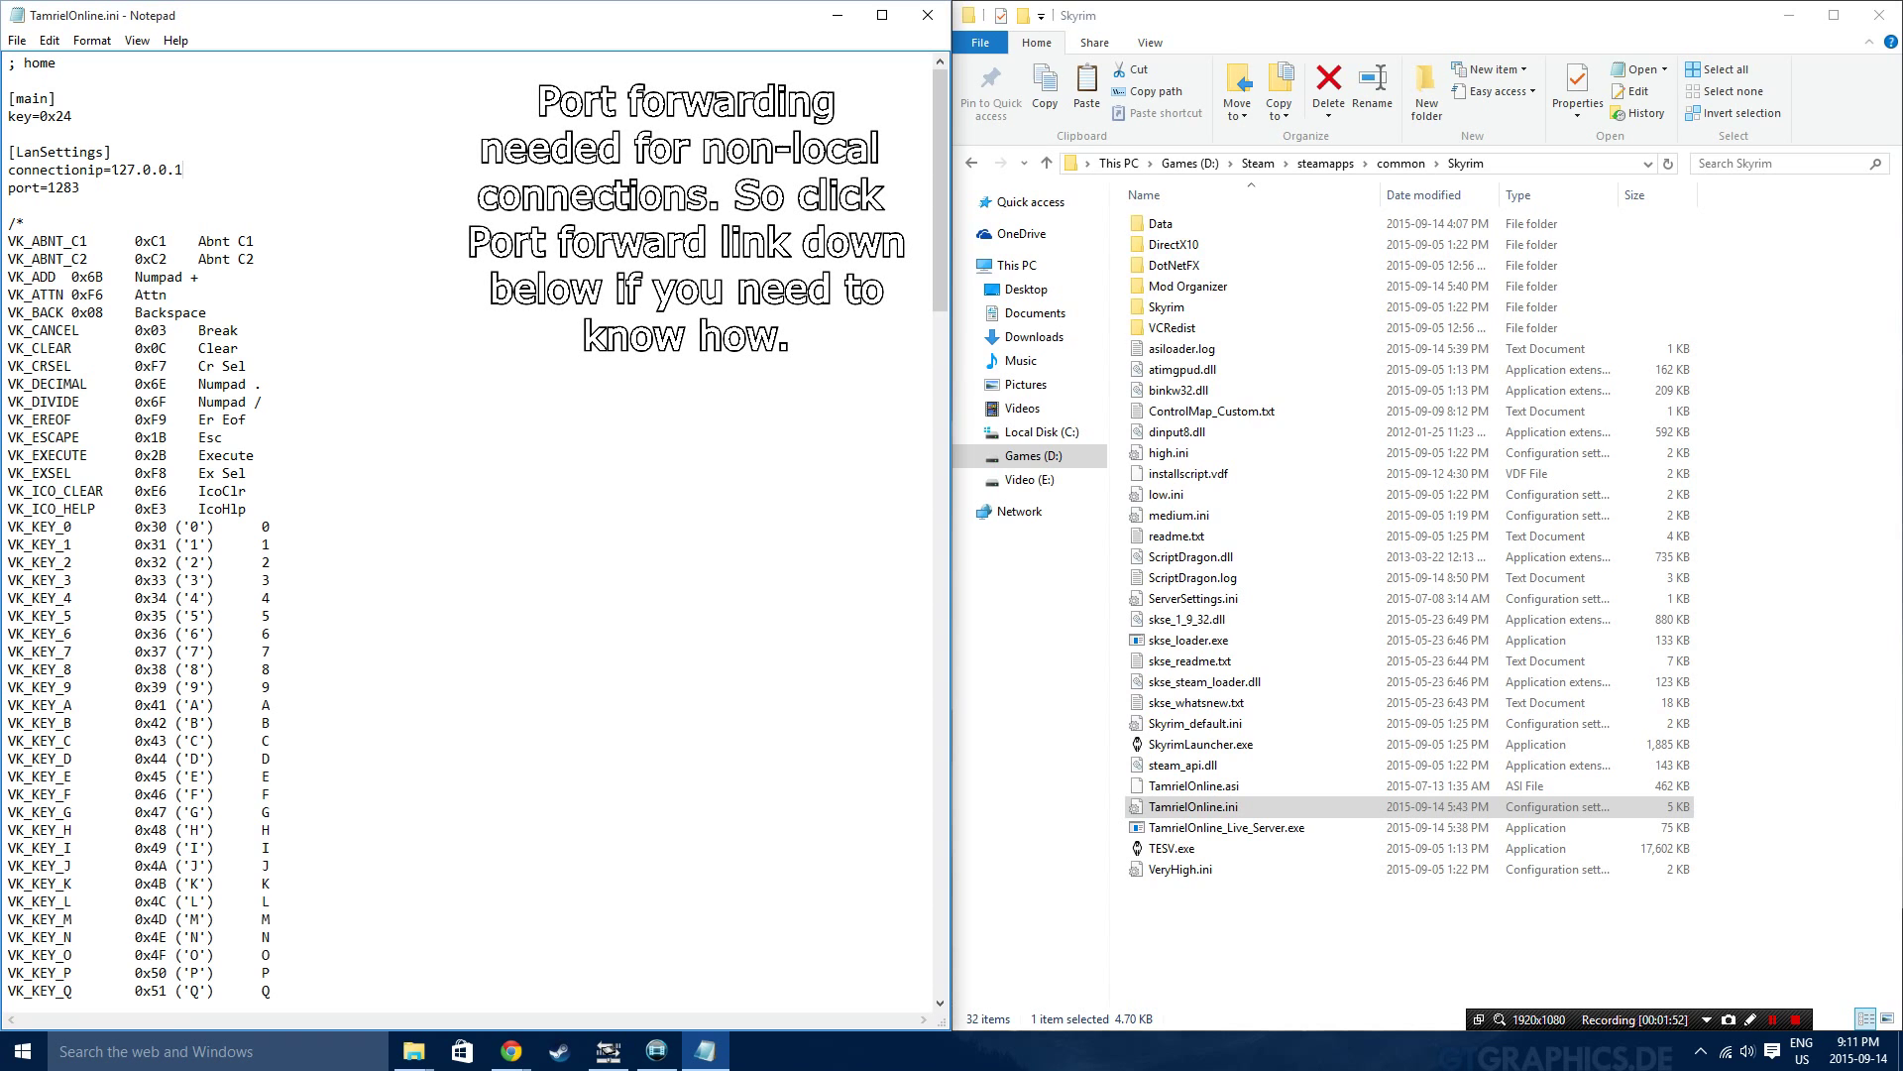
pyautogui.moveTo(112, 169); pyautogui.dragTo(182, 169)
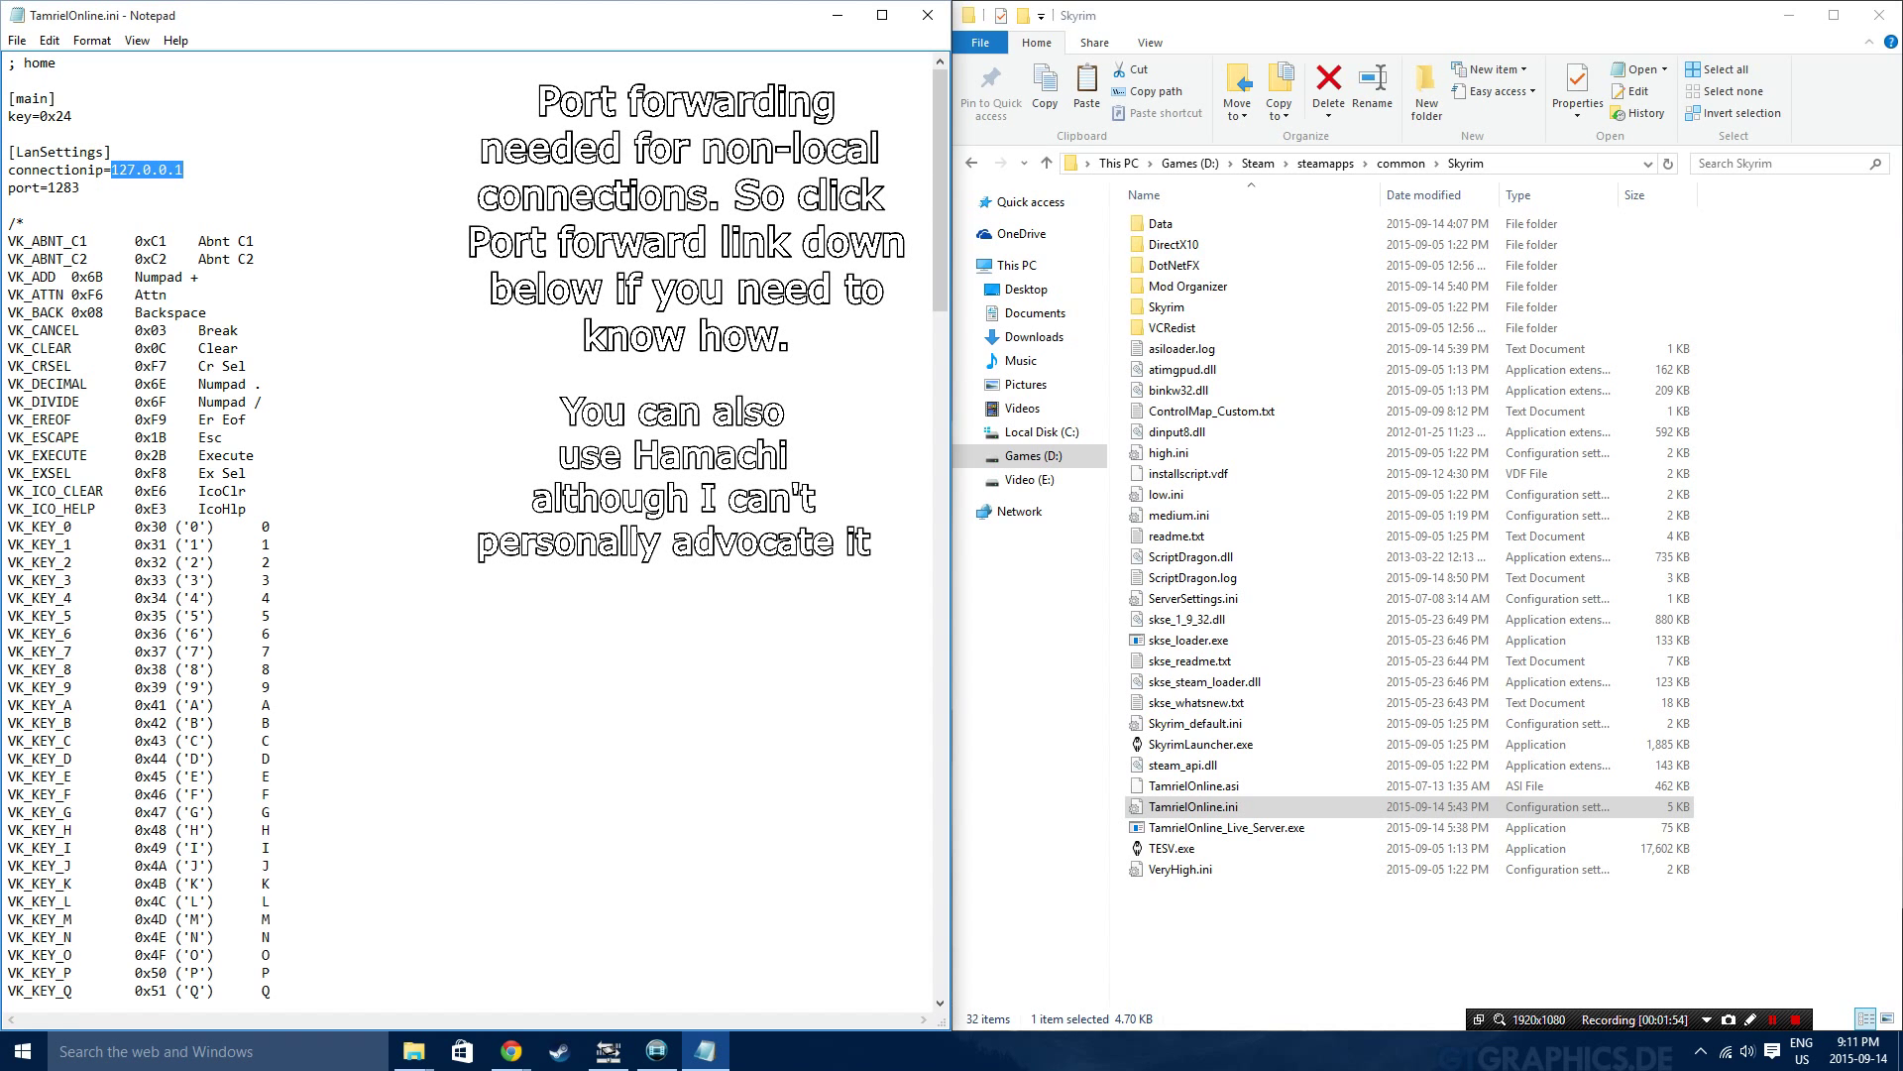
pyautogui.click(214, 174)
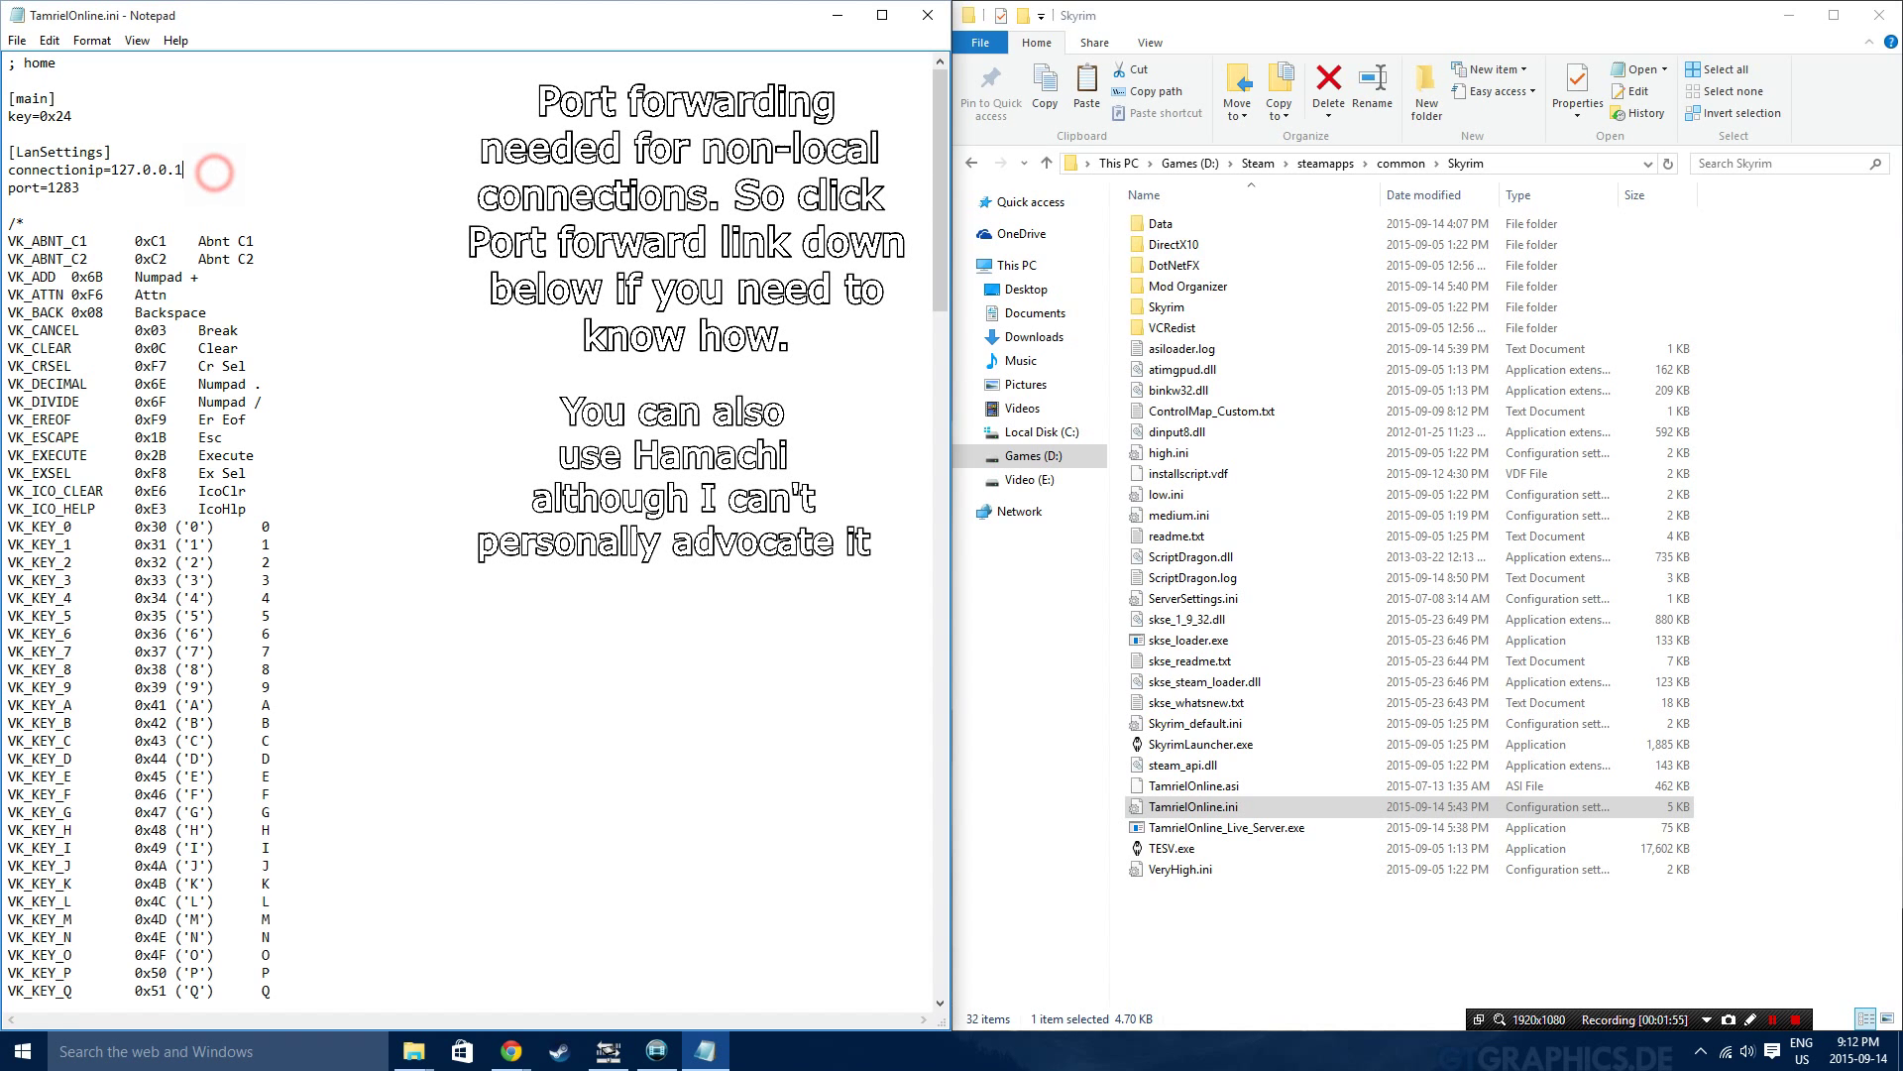
pyautogui.click(928, 15)
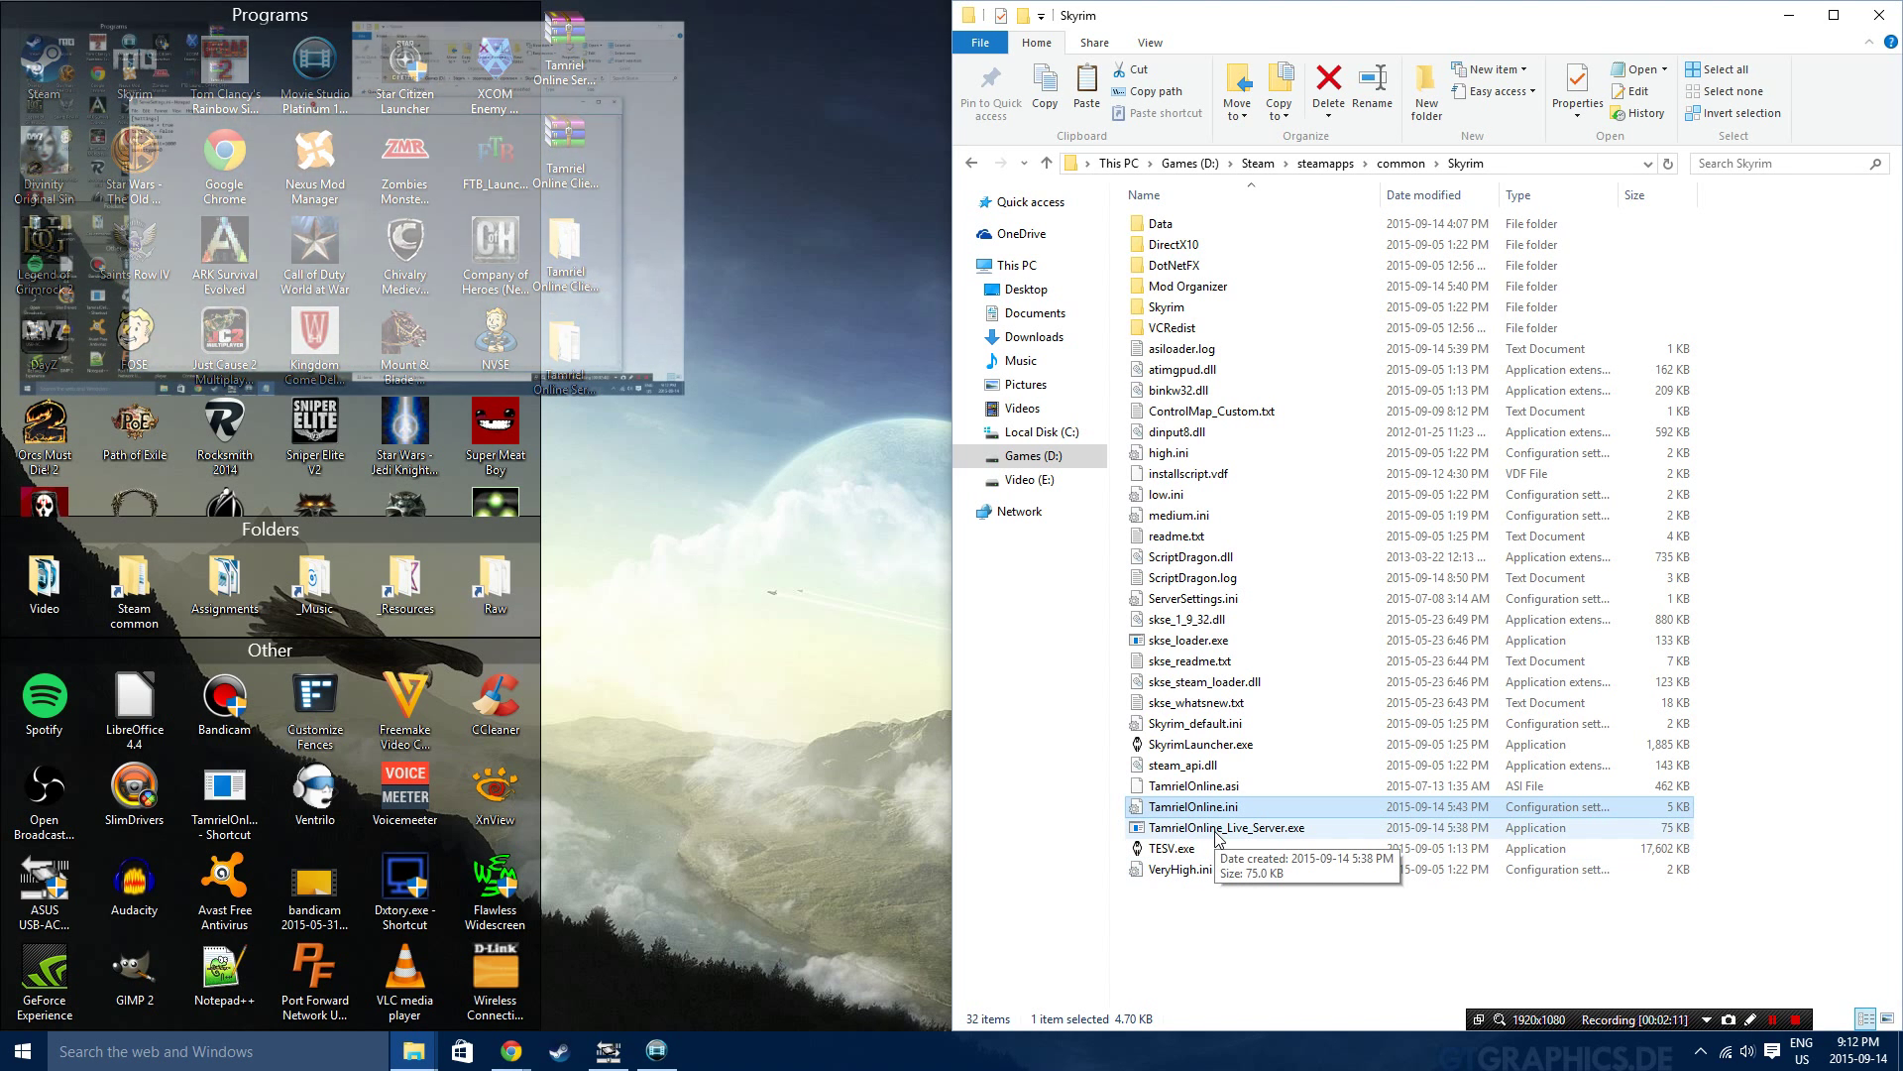
pyautogui.click(1218, 835)
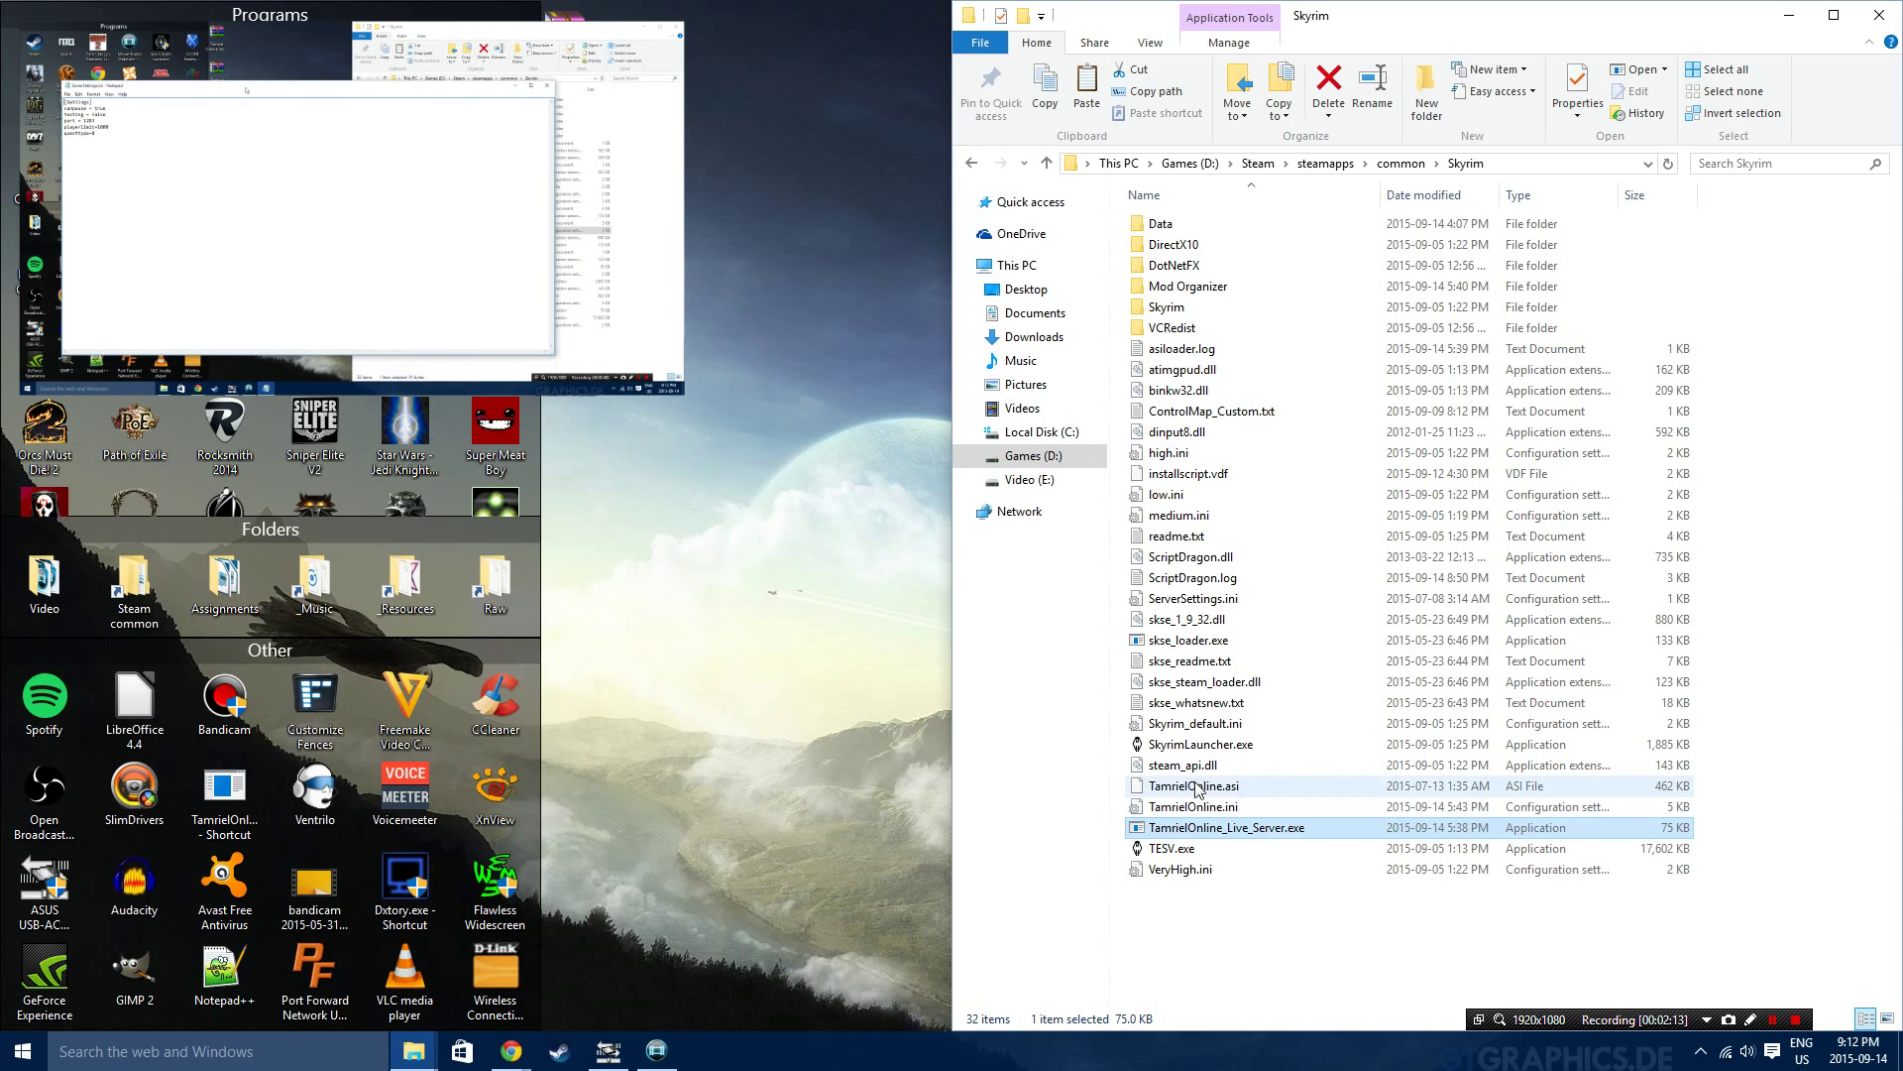
pyautogui.doubleClick(1218, 836)
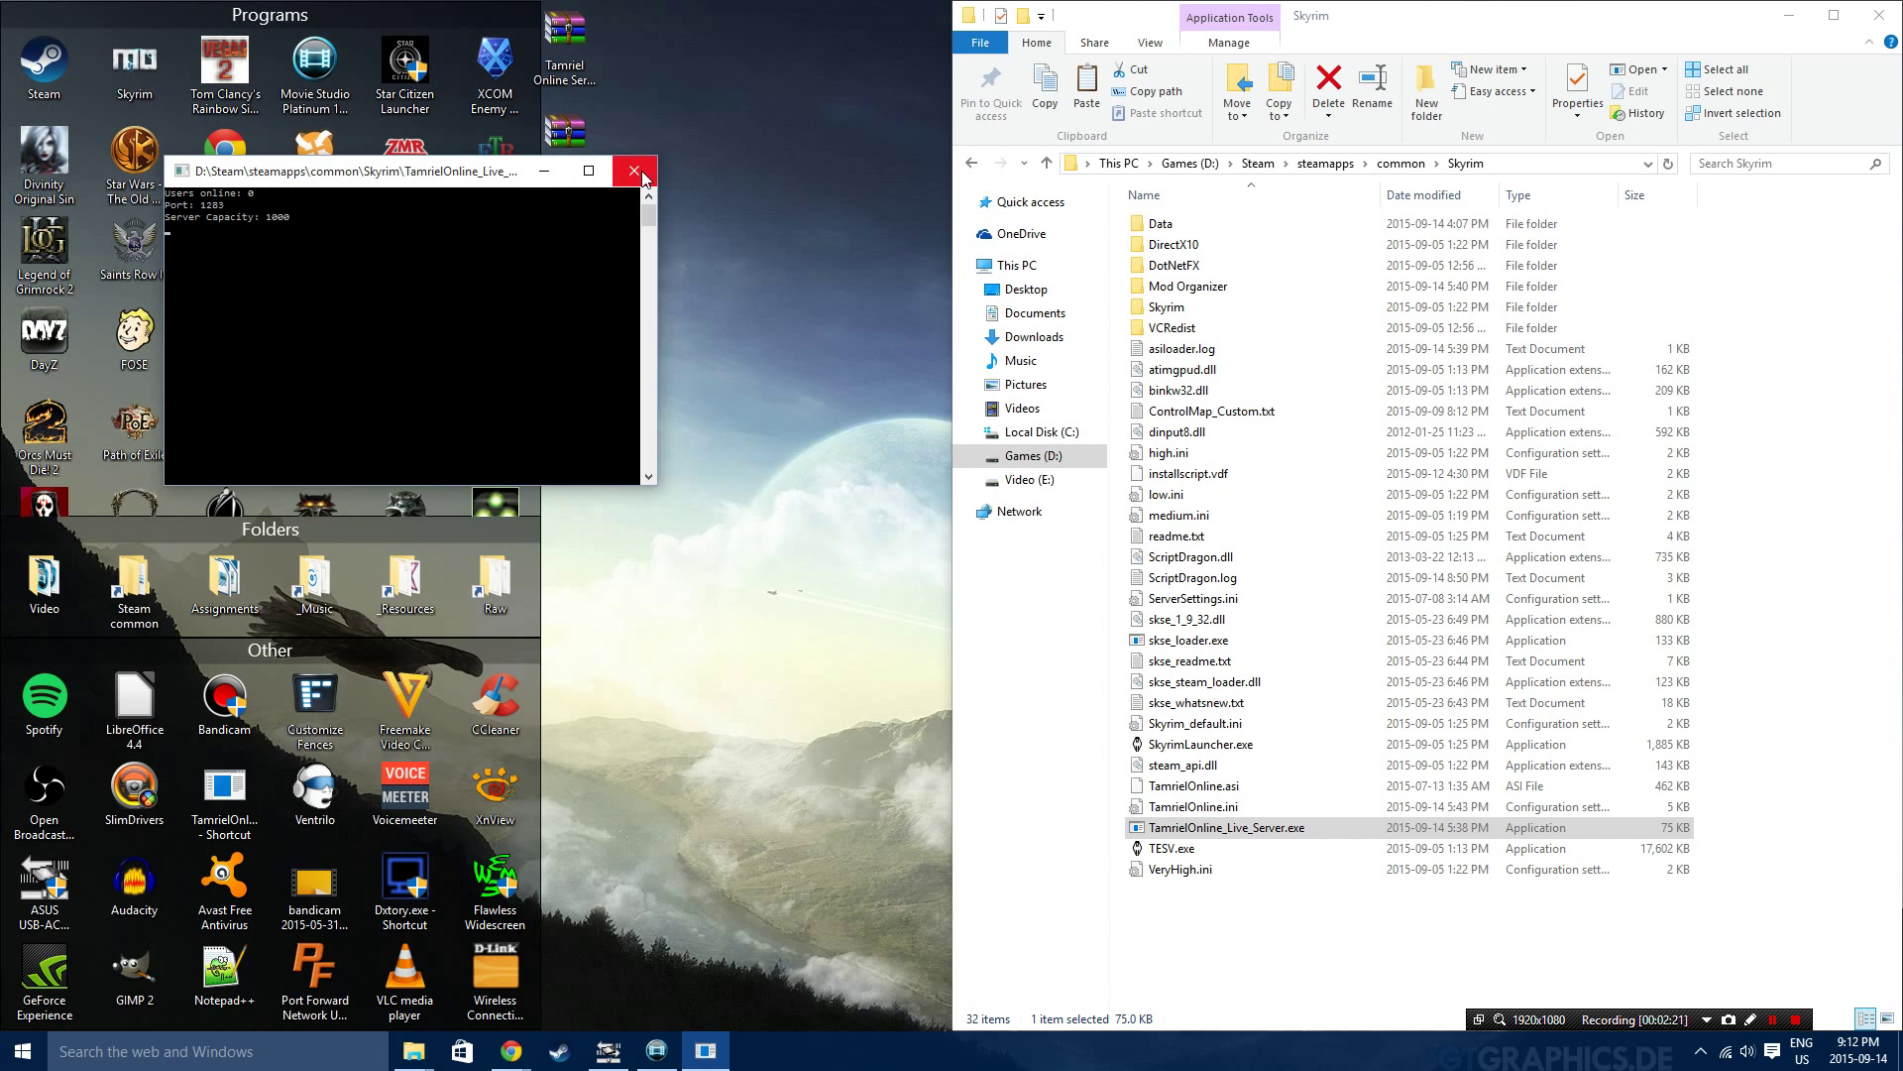
pyautogui.click(634, 172)
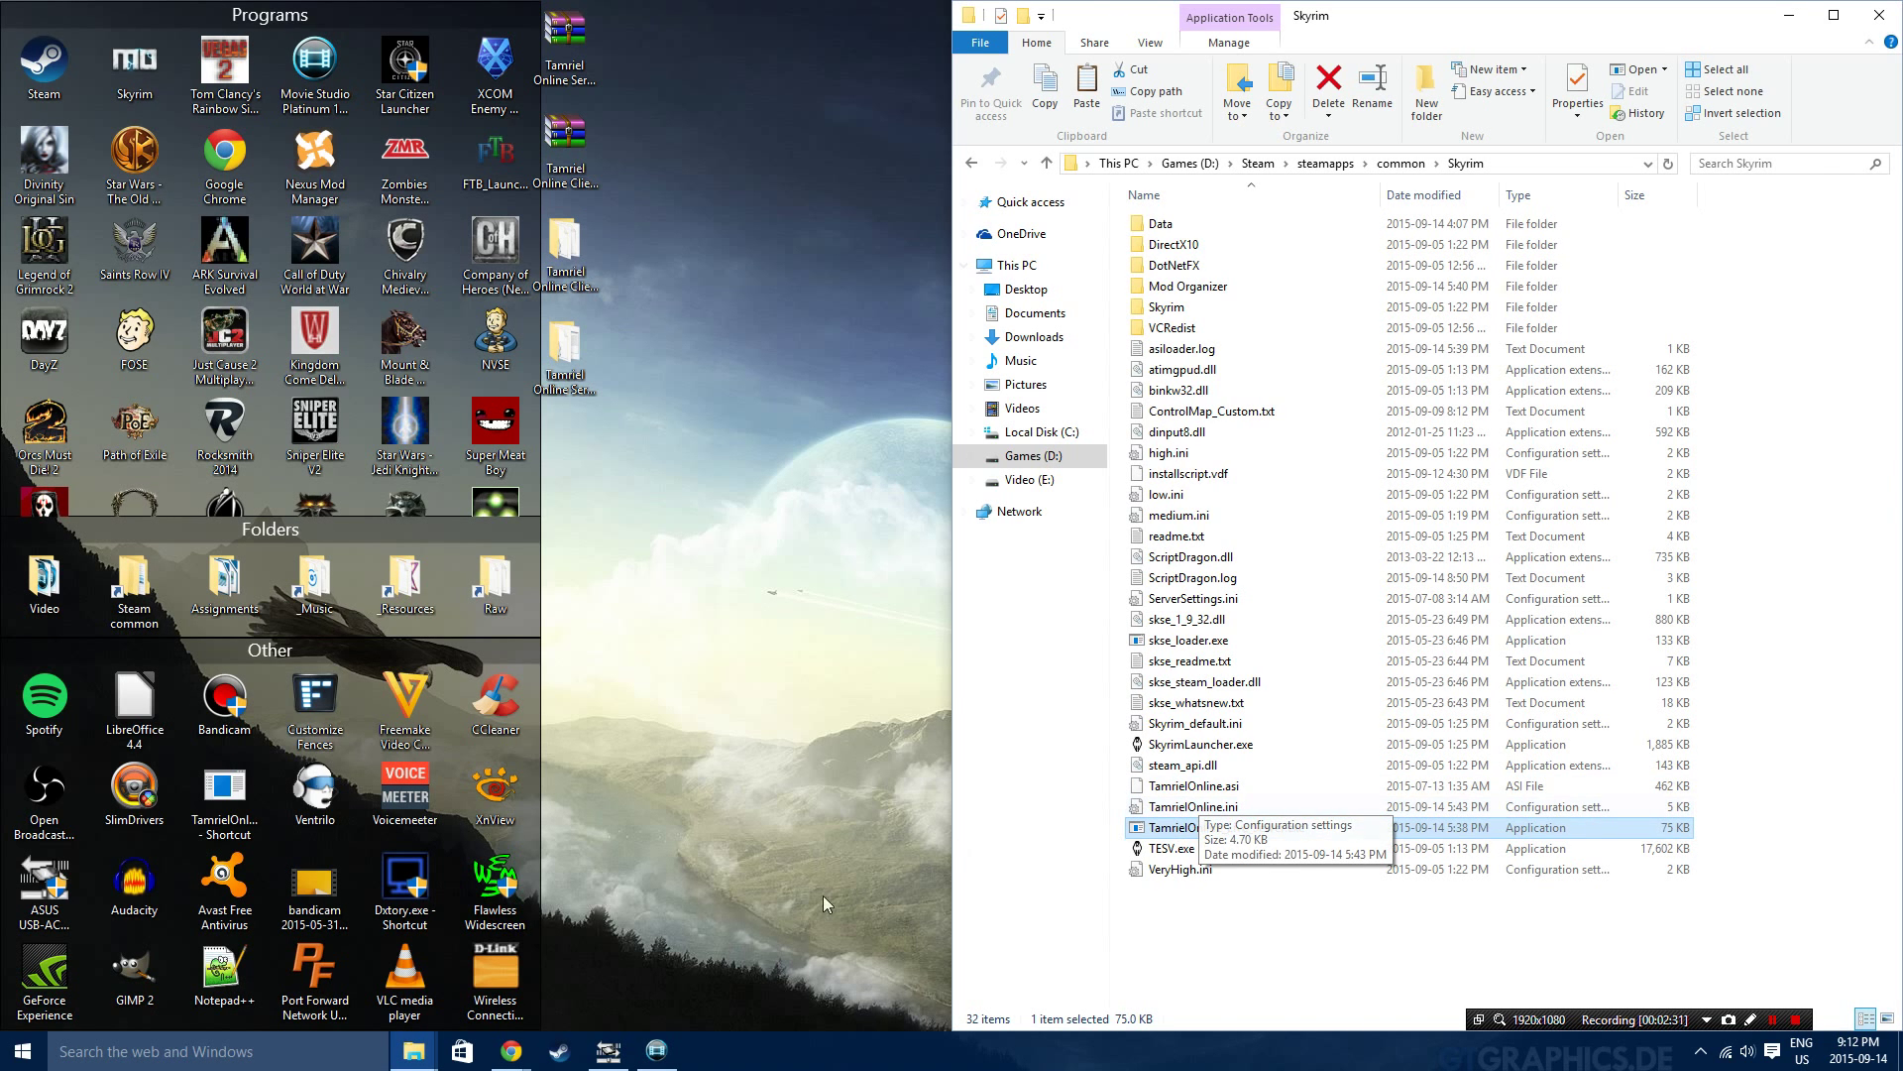
pyautogui.doubleClick(565, 248)
# Minimize the client and server folders, then open the Skyrim folder's ServerSettings.ini in Notepad.
pyautogui.hotkey('ctrl', 'a')
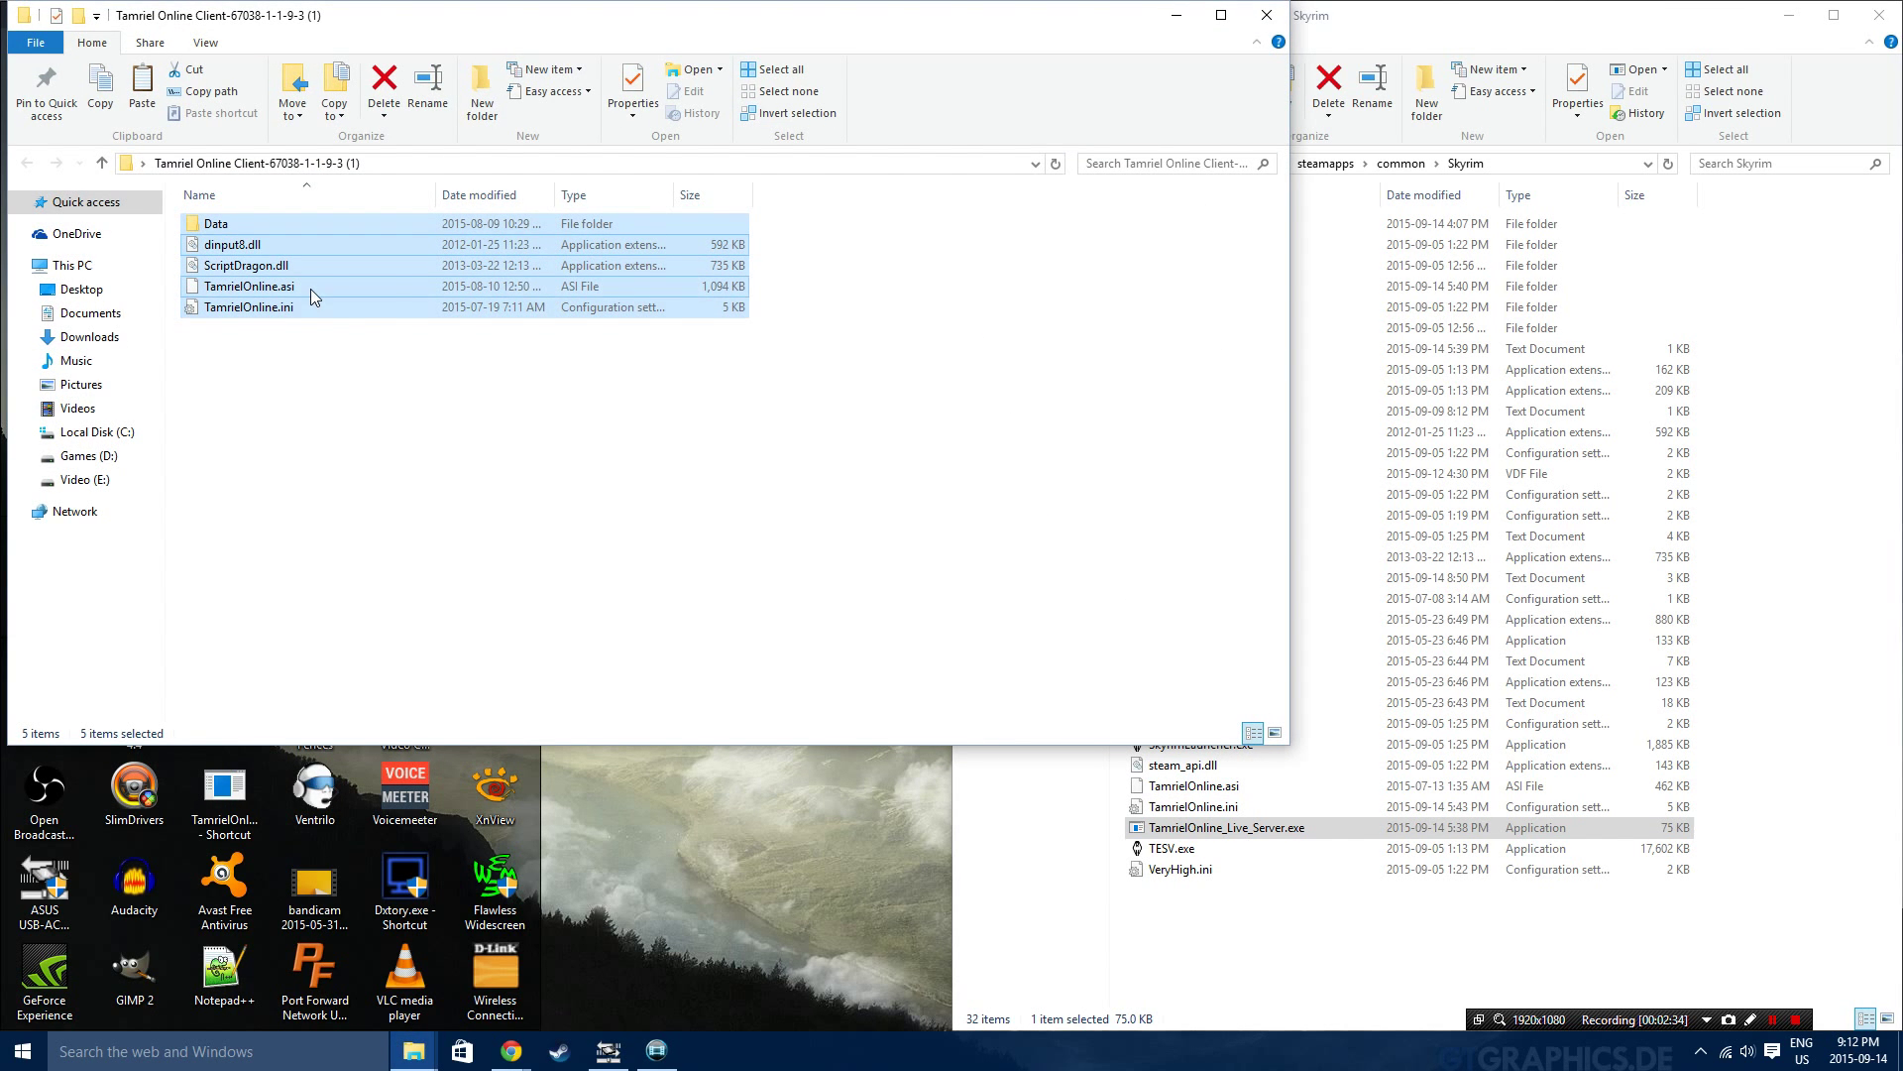
pyautogui.click(1177, 15)
pyautogui.doubleClick(567, 355)
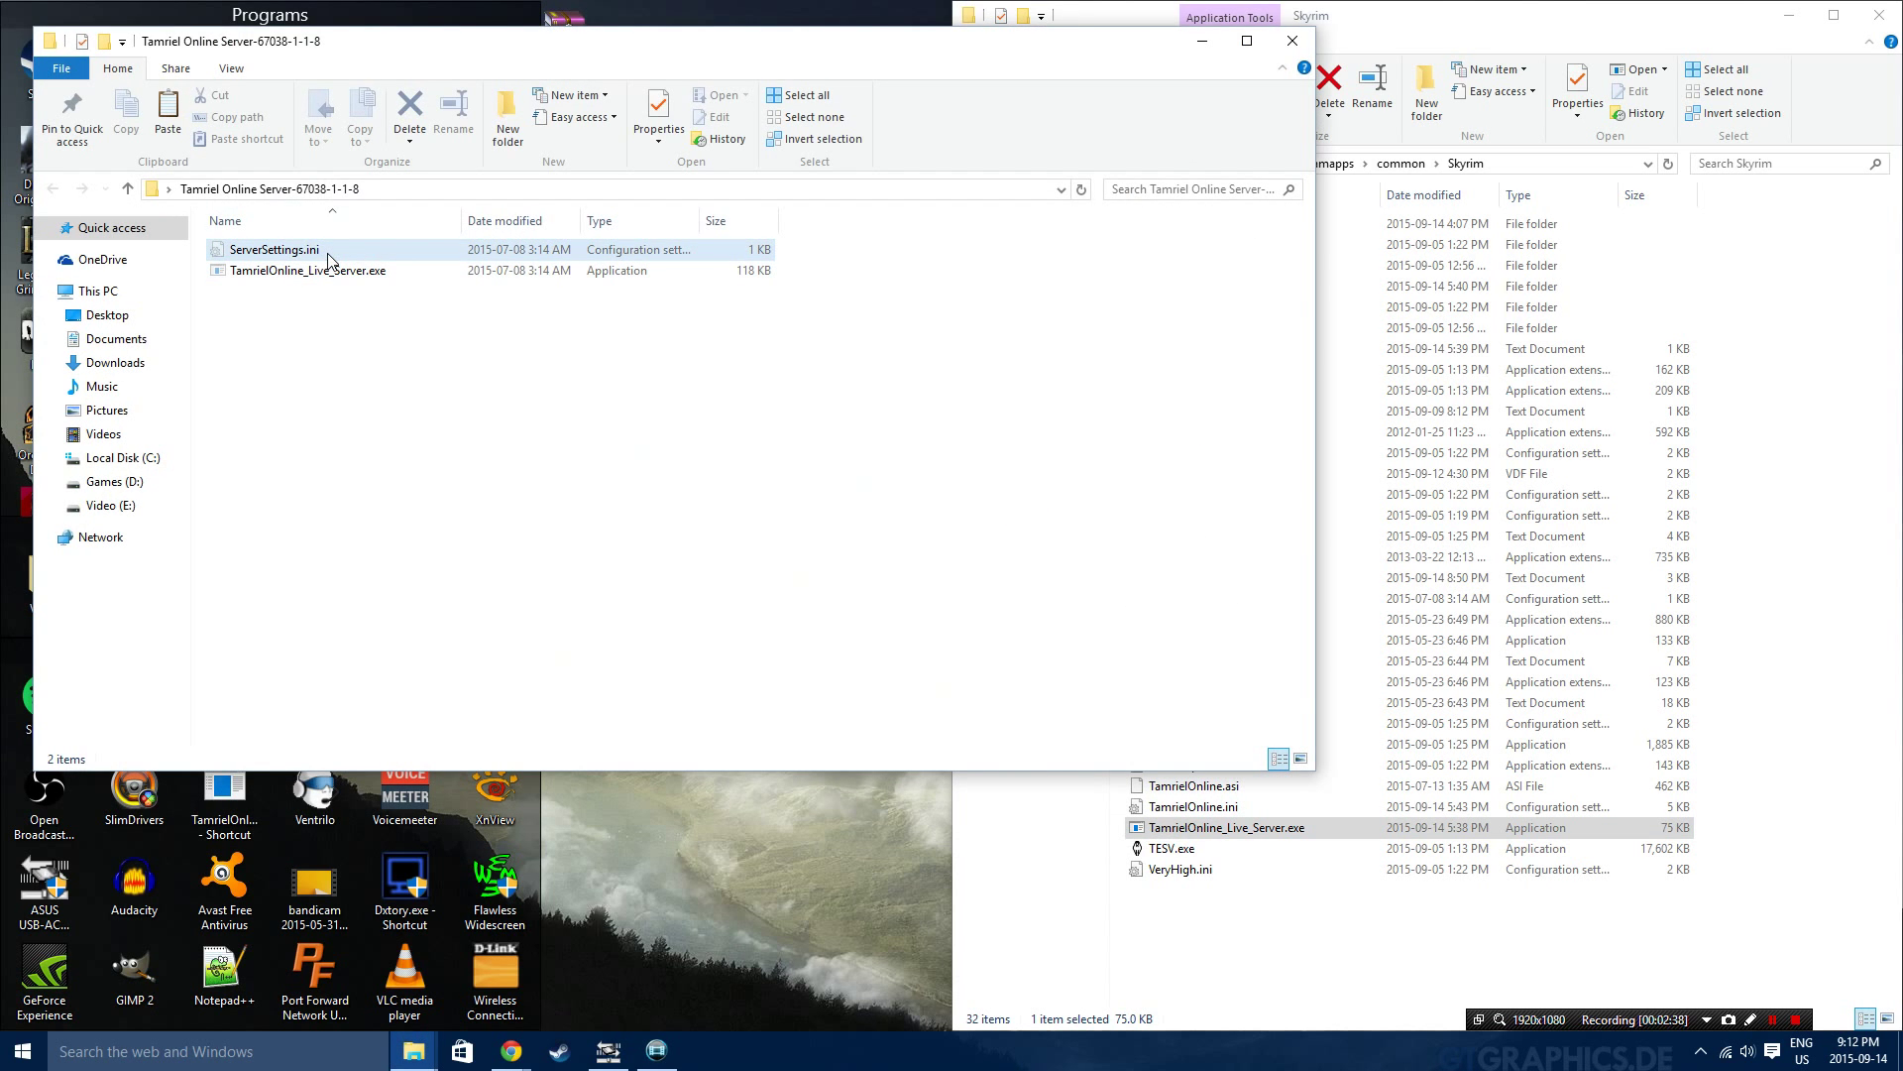
pyautogui.click(1179, 20)
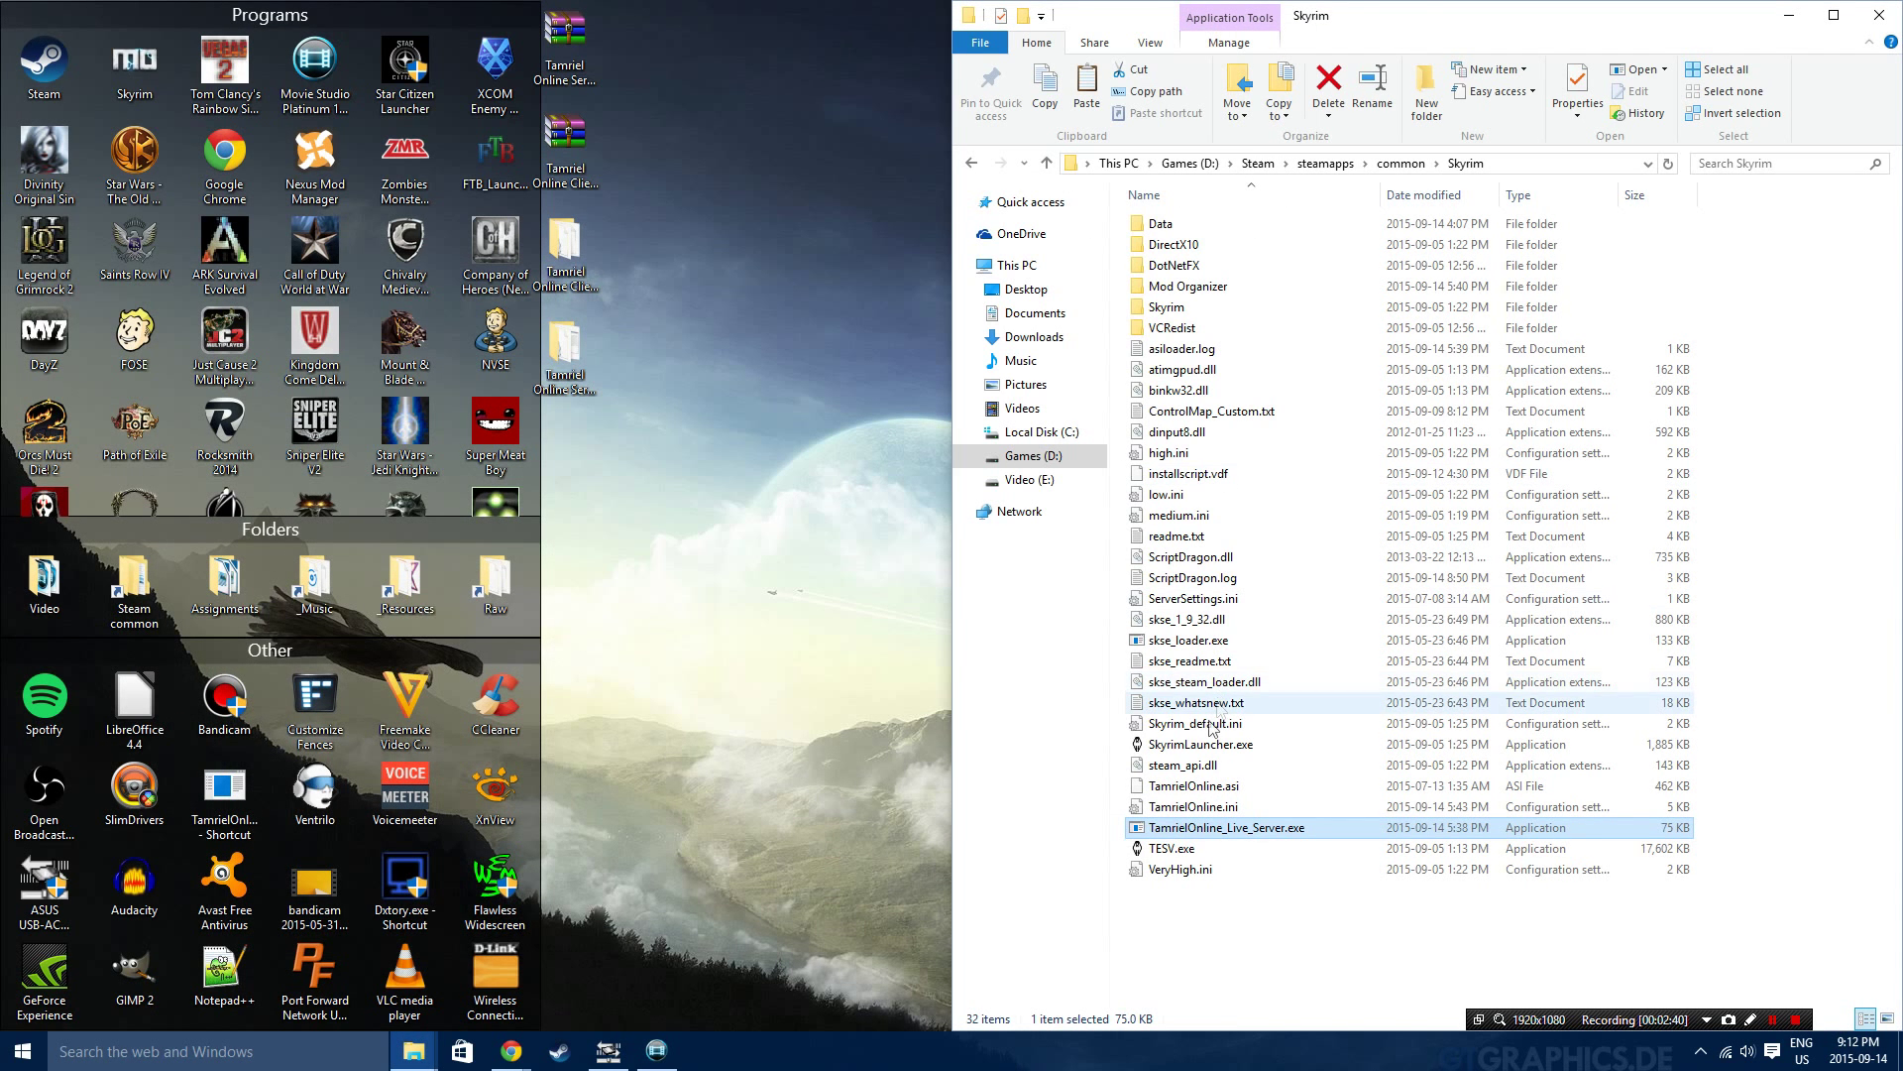
pyautogui.click(906, 833)
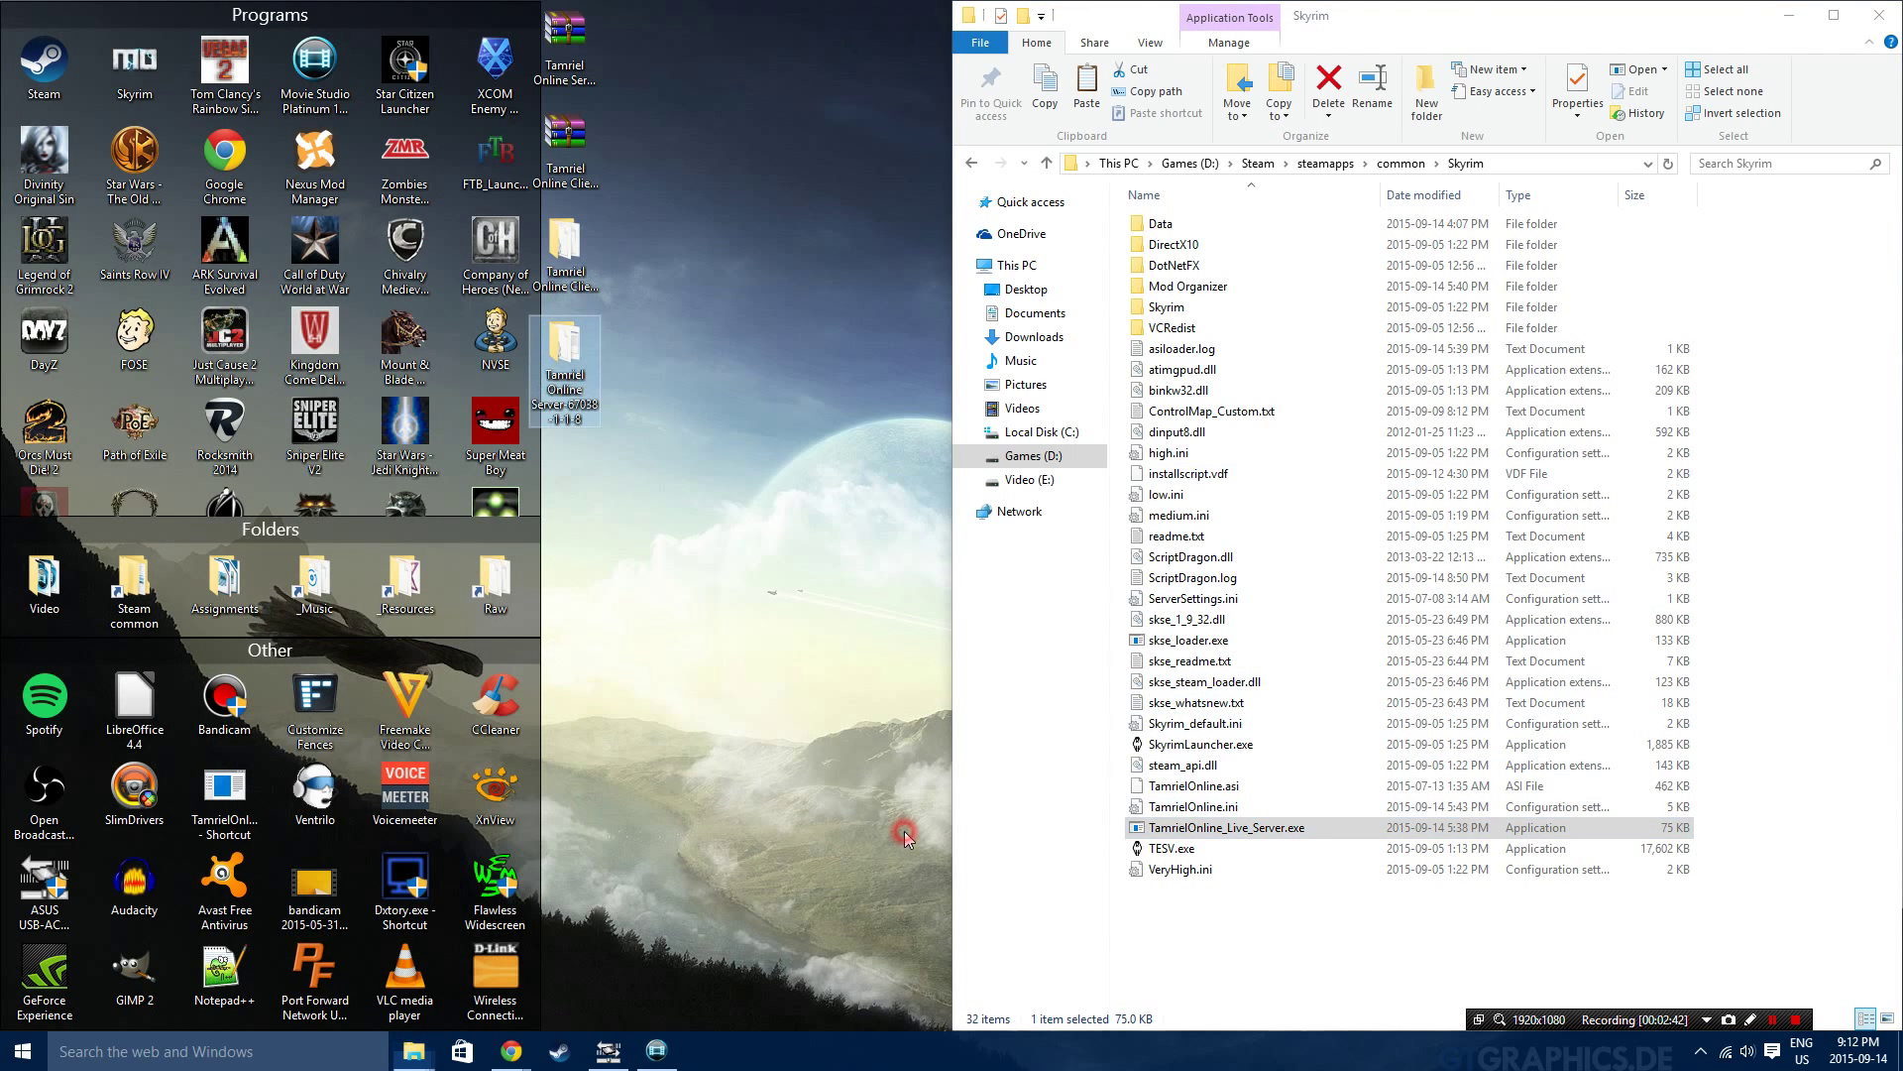
pyautogui.doubleClick(1199, 599)
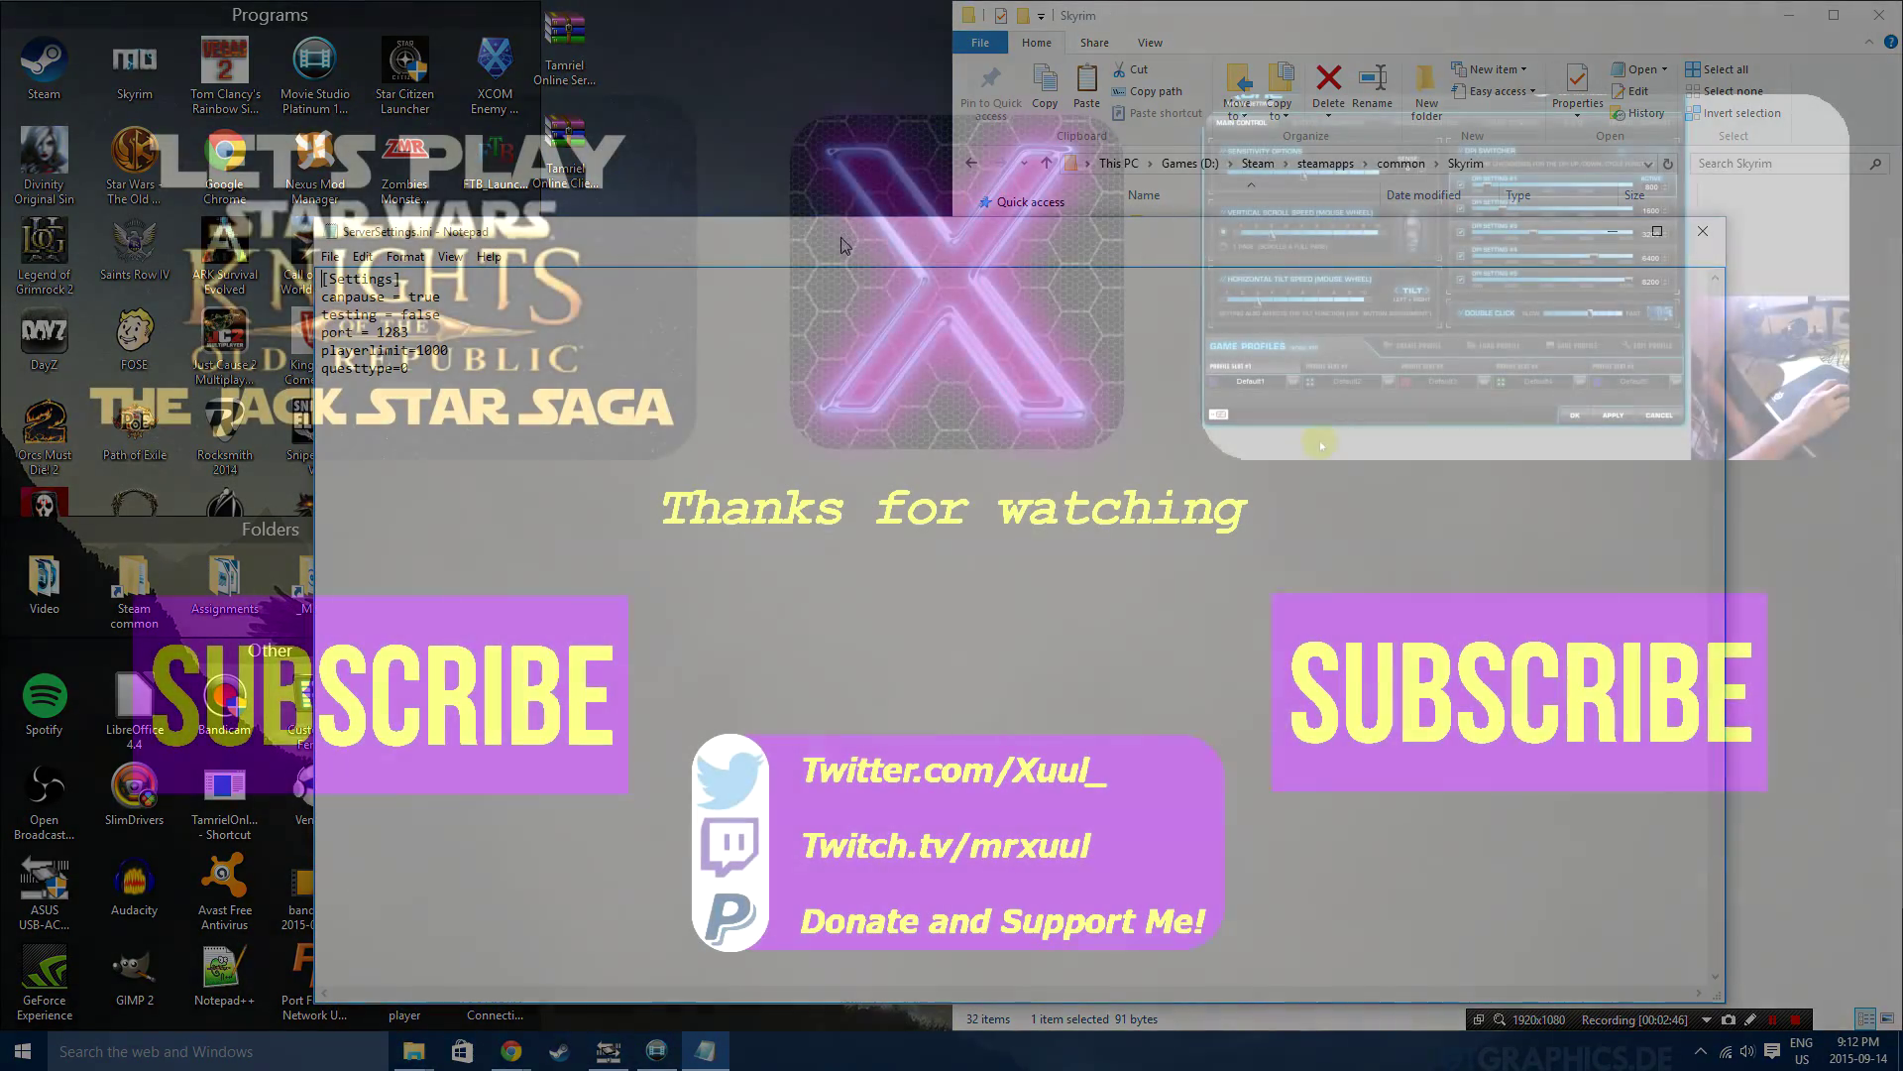